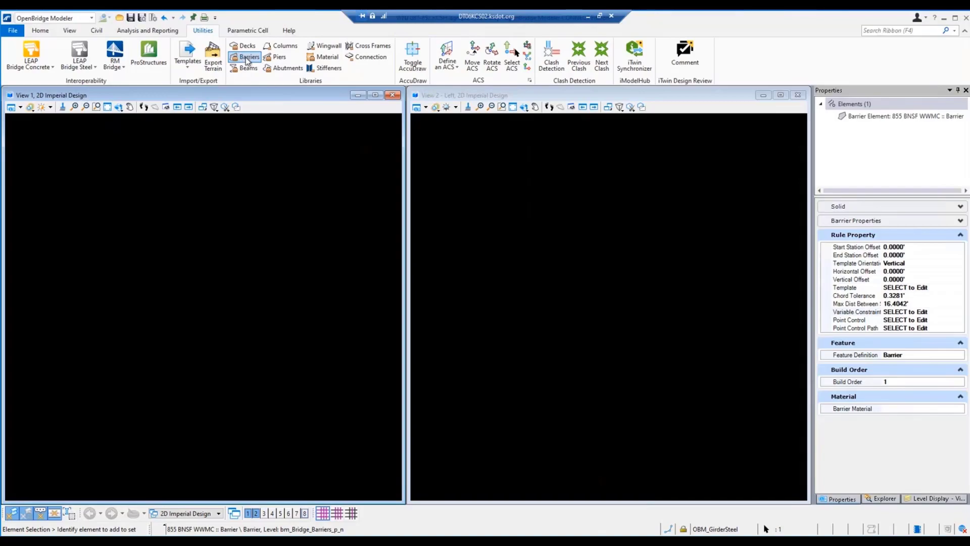
# - Expand the KDOT barrier folder, widen the template tree, open the 32" F-Shape Approach (Lt)- Final template and maximize the Template Creation window
pyautogui.click(95, 120)
pyautogui.click(105, 135)
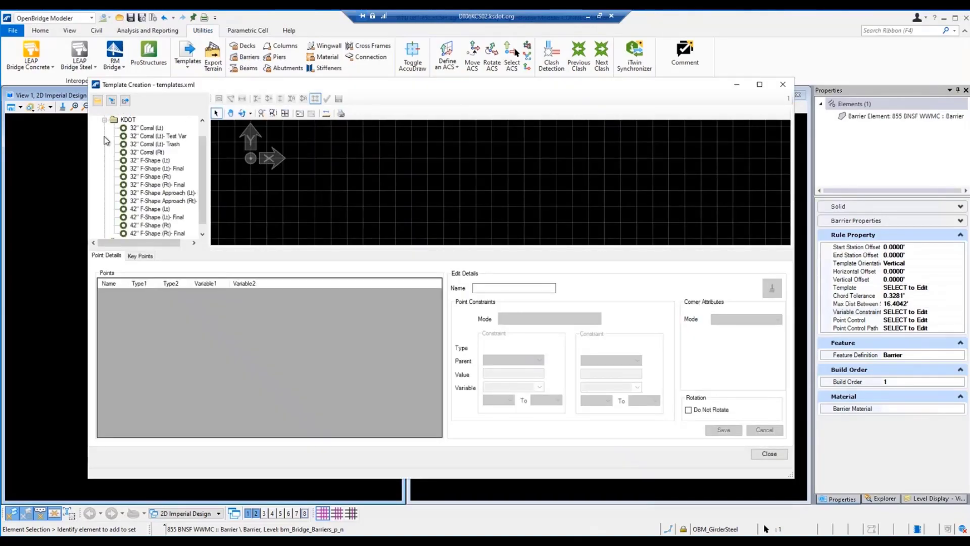
pyautogui.moveTo(208, 167); pyautogui.dragTo(245, 167)
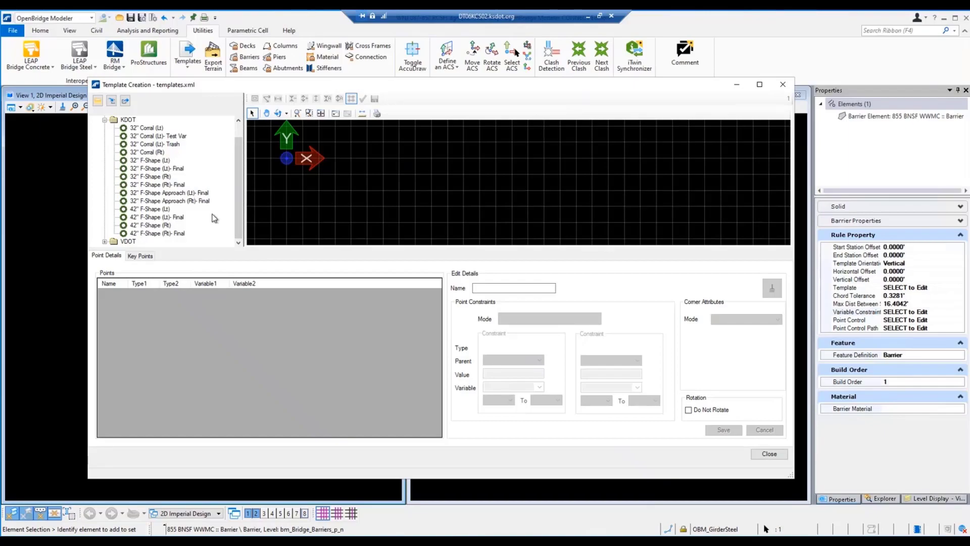
pyautogui.click(170, 193)
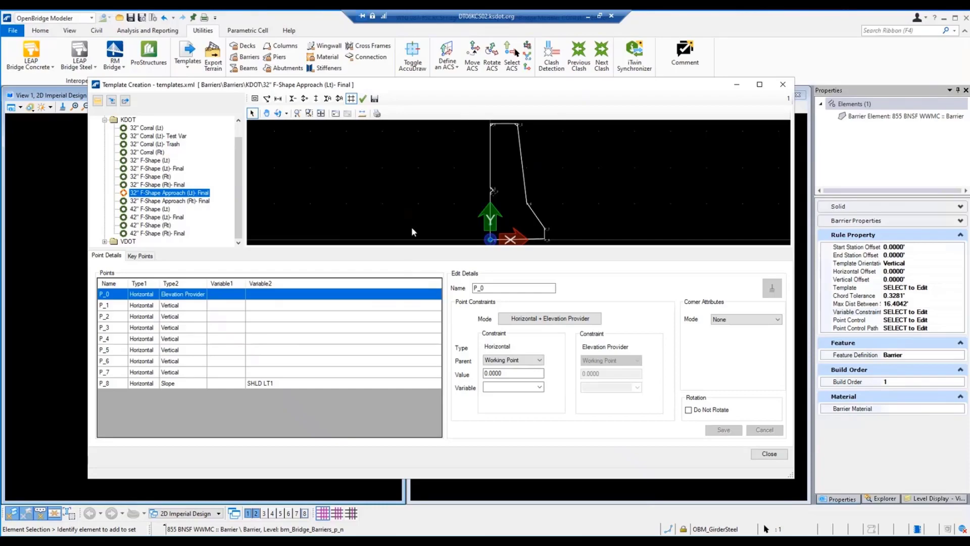
pyautogui.click(760, 84)
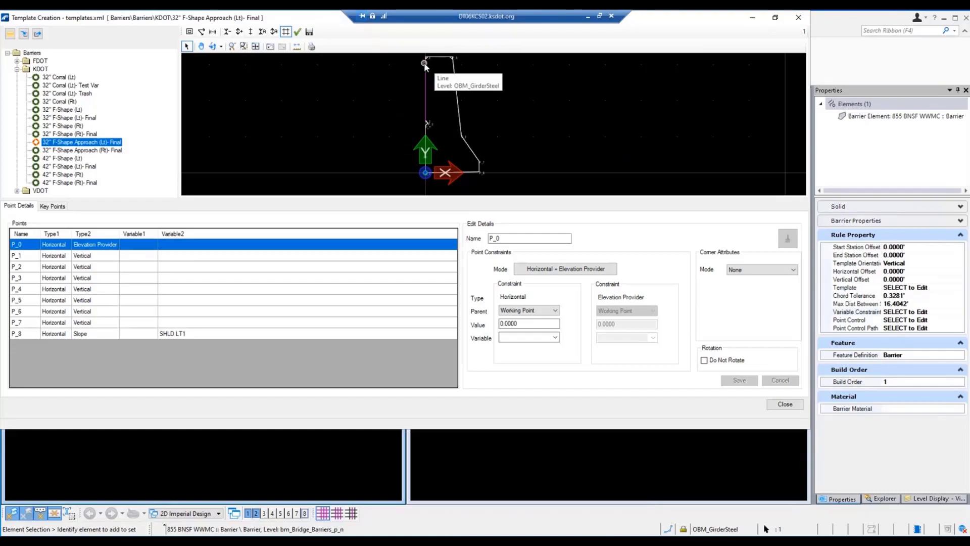
# - Open the 32" F-Shape (Lt)- Final template and examine its lower back corner around points P_0 and P_1
pyautogui.press('Up')
pyautogui.press('Up')
pyautogui.press('Up')
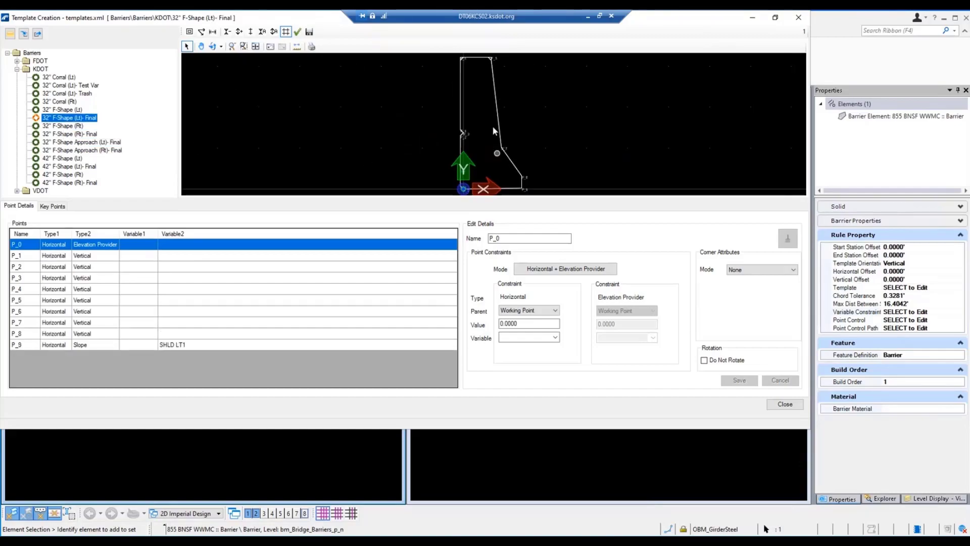
pyautogui.click(459, 188)
pyautogui.scroll(3, 459, 189)
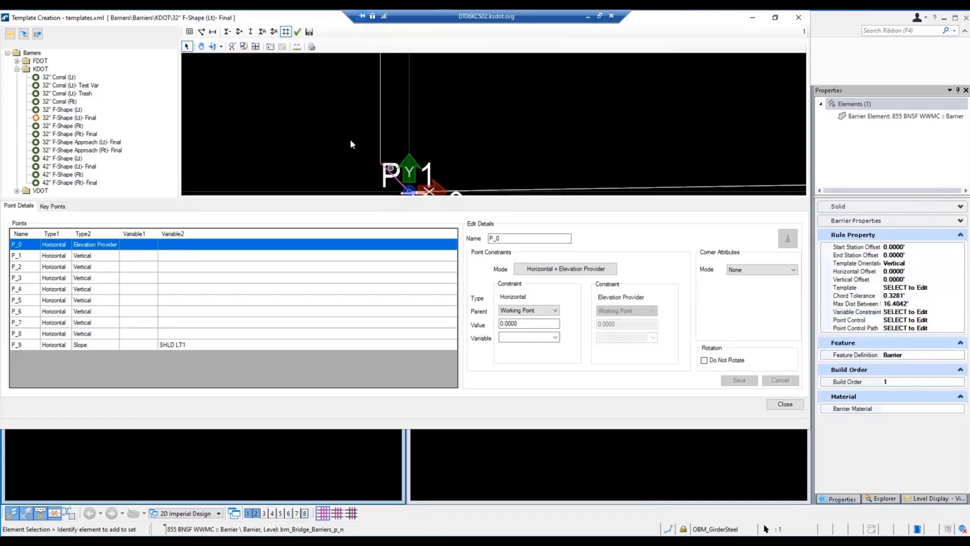
pyautogui.scroll(-2, 350, 140)
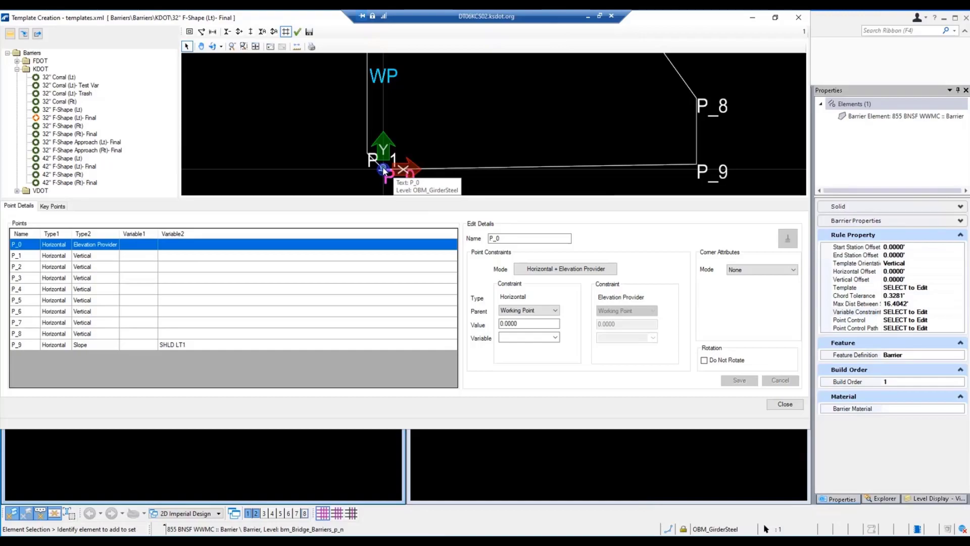
# - Return to the 32" F-Shape Approach (Lt)- Final template and examine its base from the origin at P_0 to P_8
pyautogui.click(79, 142)
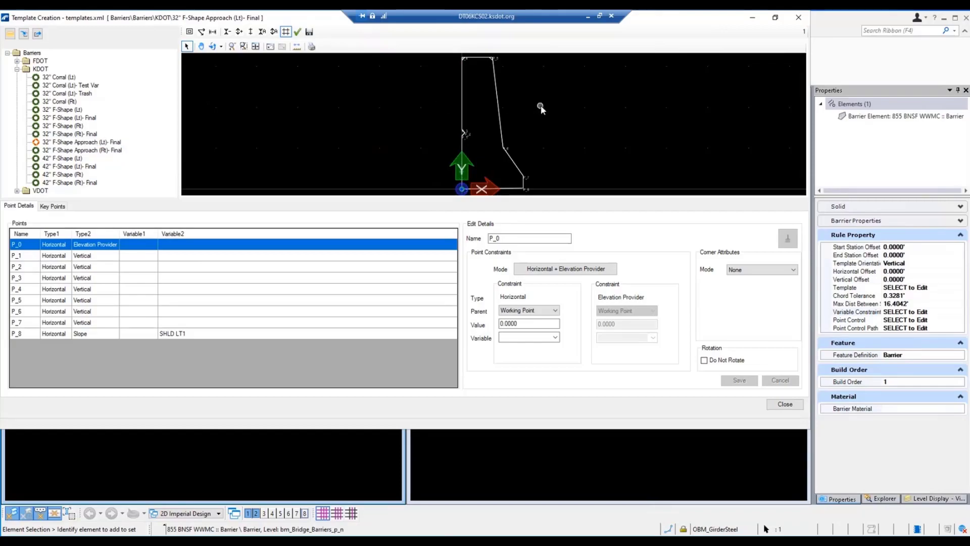
pyautogui.scroll(-5, 540, 105)
pyautogui.scroll(5, 519, 137)
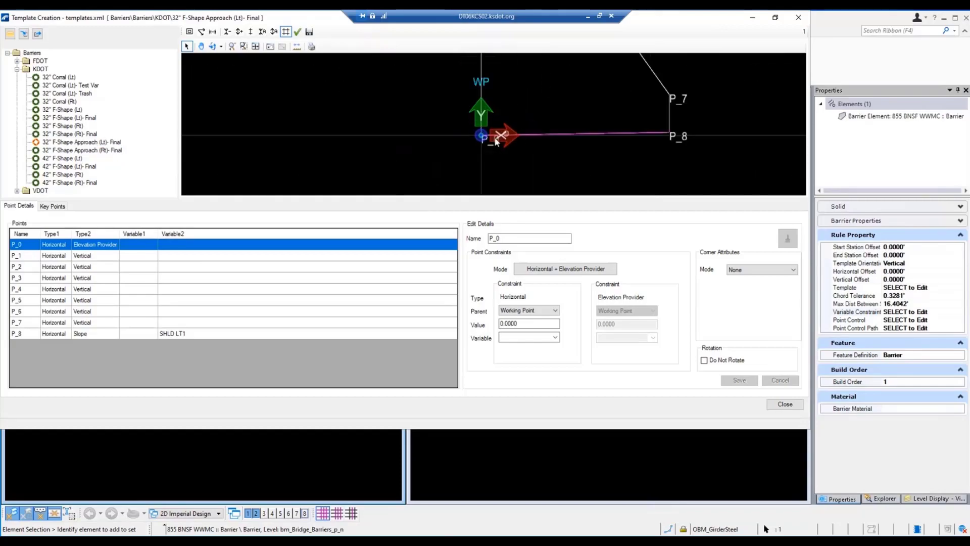
pyautogui.scroll(2, 471, 144)
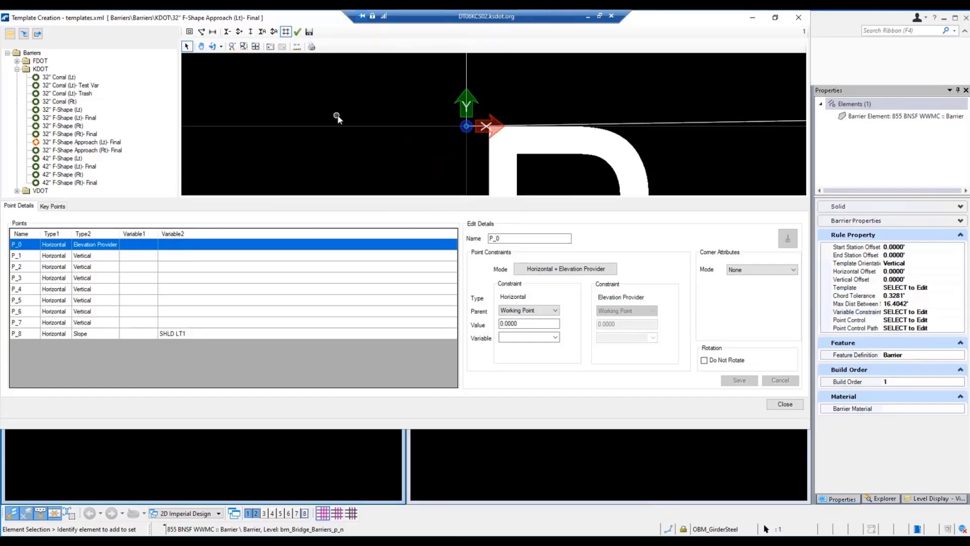
pyautogui.scroll(-4, 338, 118)
pyautogui.scroll(-6, 338, 137)
pyautogui.scroll(6, 363, 116)
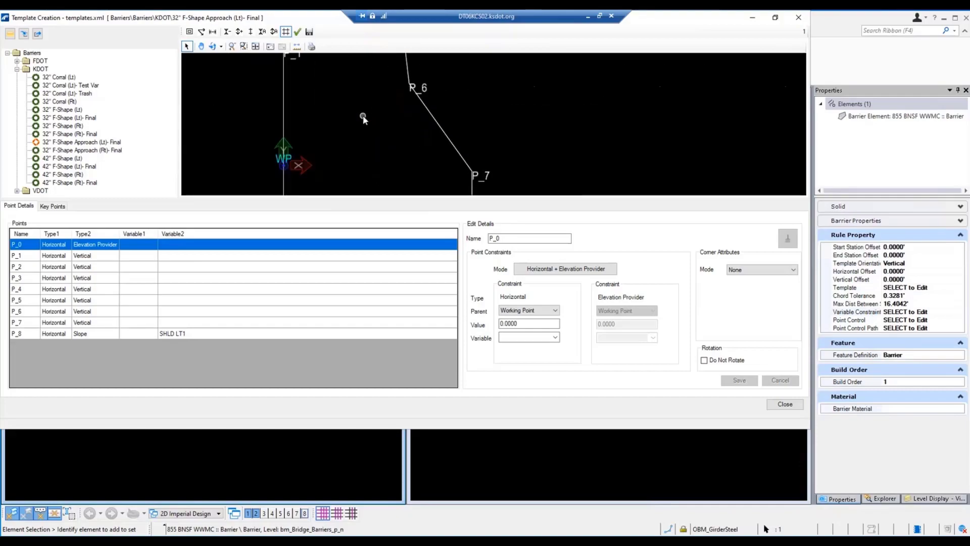
pyautogui.scroll(-2, 363, 115)
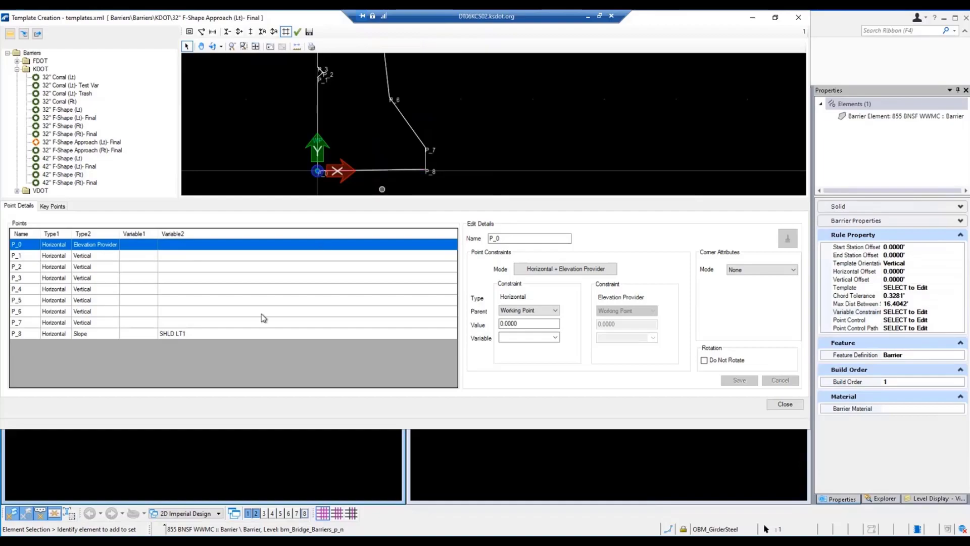
# - Review the constraints of points P_8, P_7 and P_6 on the approach barrier's front face
pyautogui.click(186, 334)
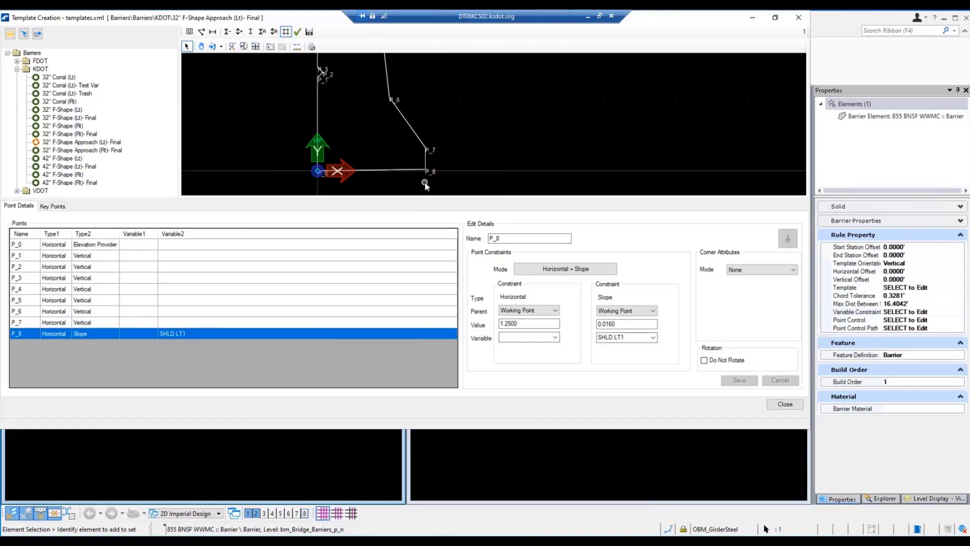
pyautogui.click(55, 324)
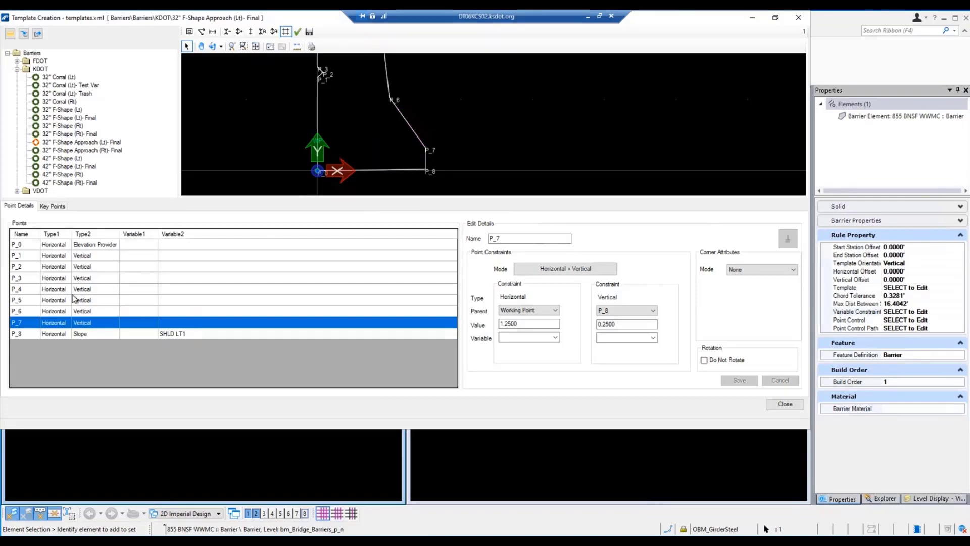
pyautogui.click(47, 310)
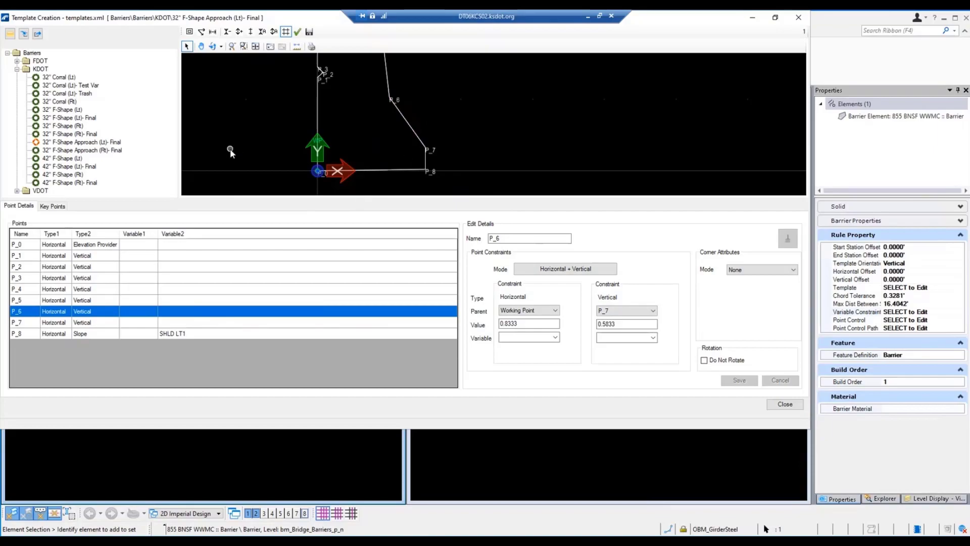
# - Examine the approach barrier's chamfered top corners and review the constraints and corner attributes of points P_5 and P_4
pyautogui.scroll(-3, 284, 152)
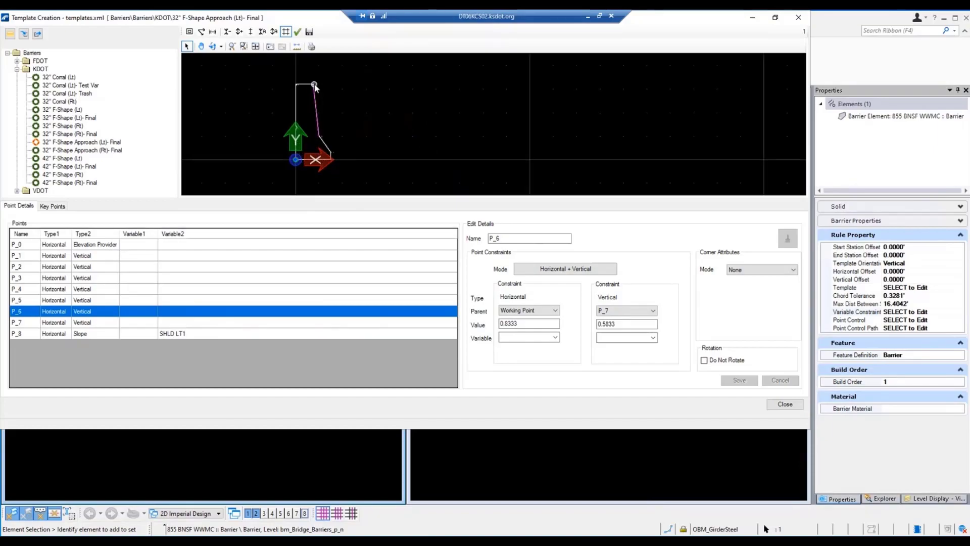
pyautogui.scroll(2, 315, 86)
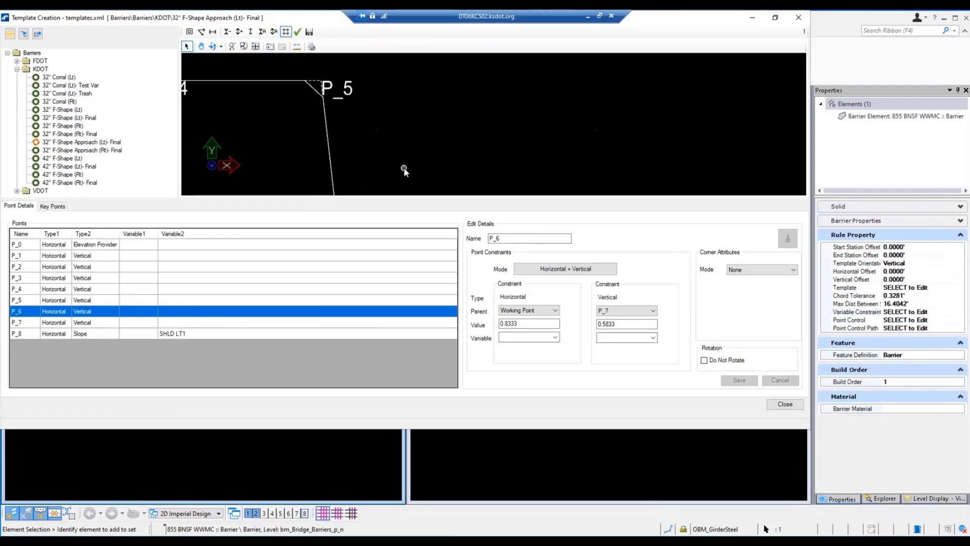
pyautogui.scroll(-4, 359, 86)
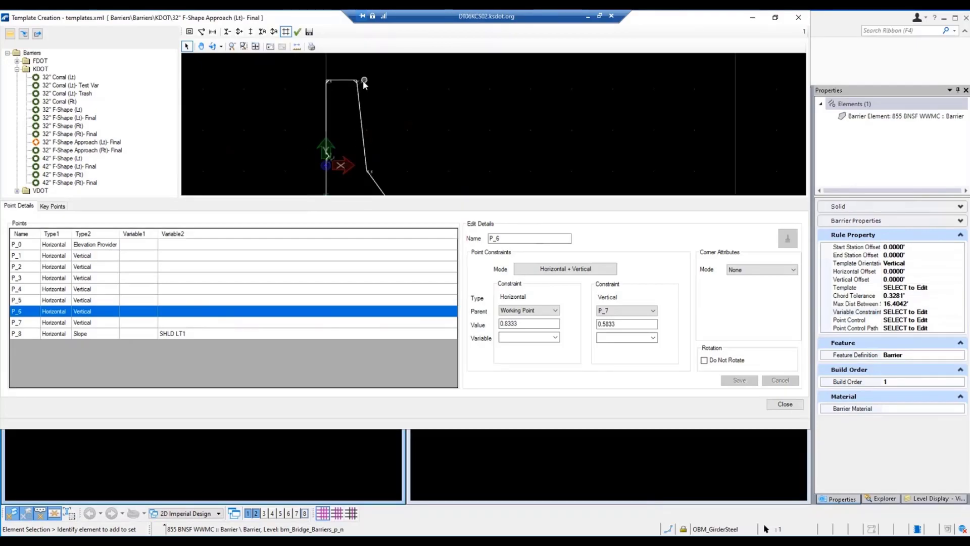
pyautogui.scroll(3, 349, 92)
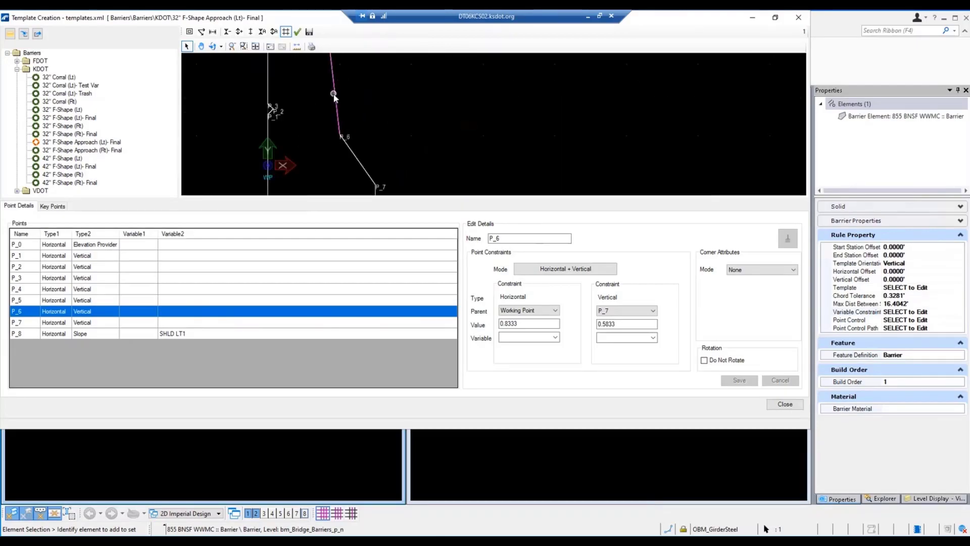
pyautogui.scroll(-3, 331, 97)
pyautogui.scroll(3, 324, 106)
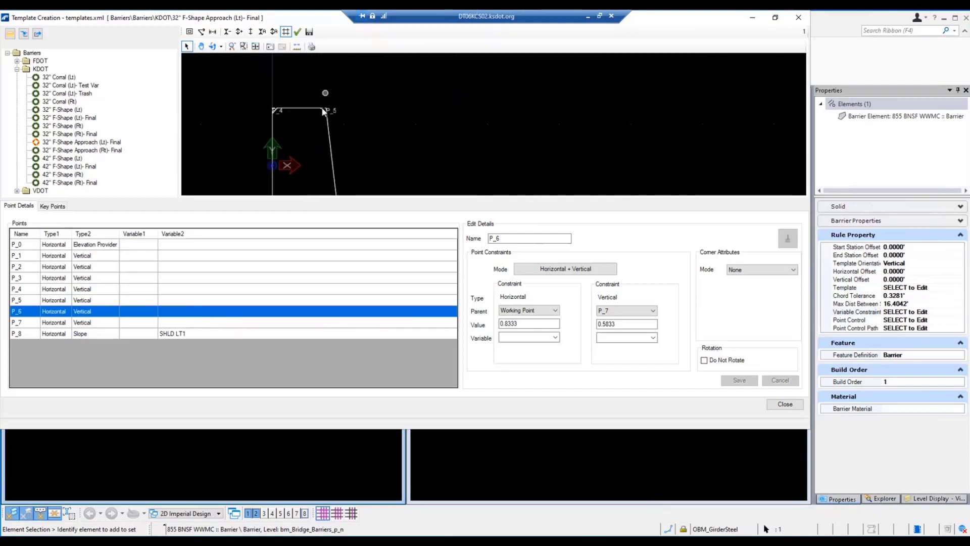
pyautogui.click(131, 299)
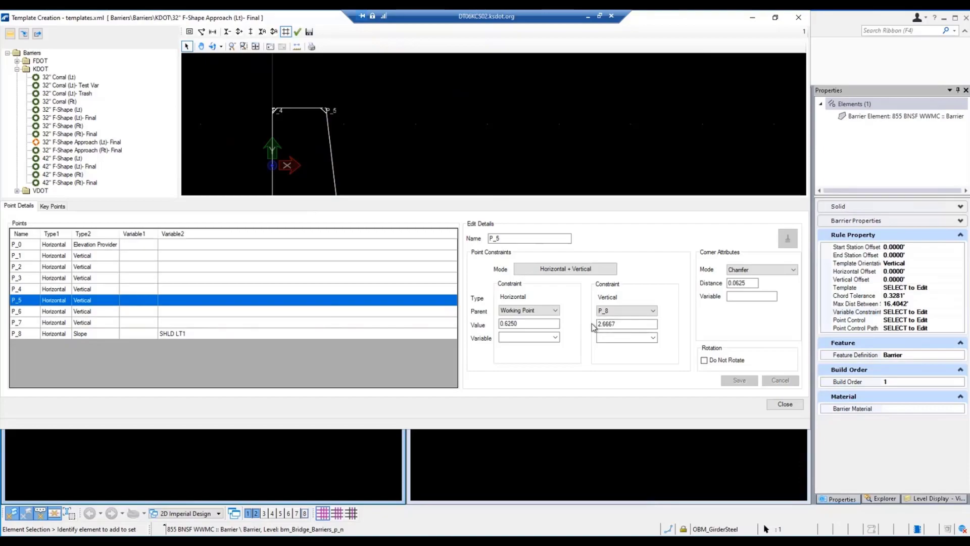
pyautogui.moveTo(618, 323); pyautogui.dragTo(591, 324)
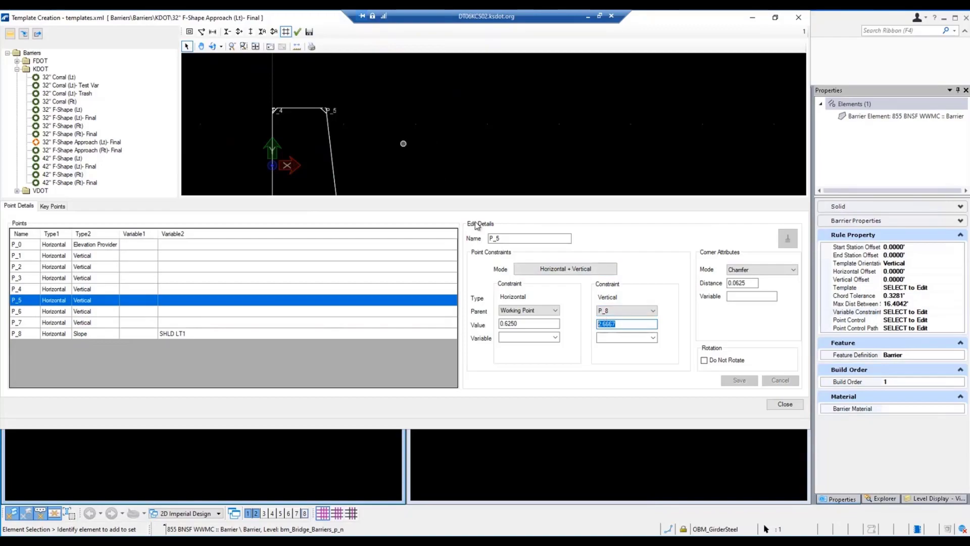
pyautogui.click(49, 290)
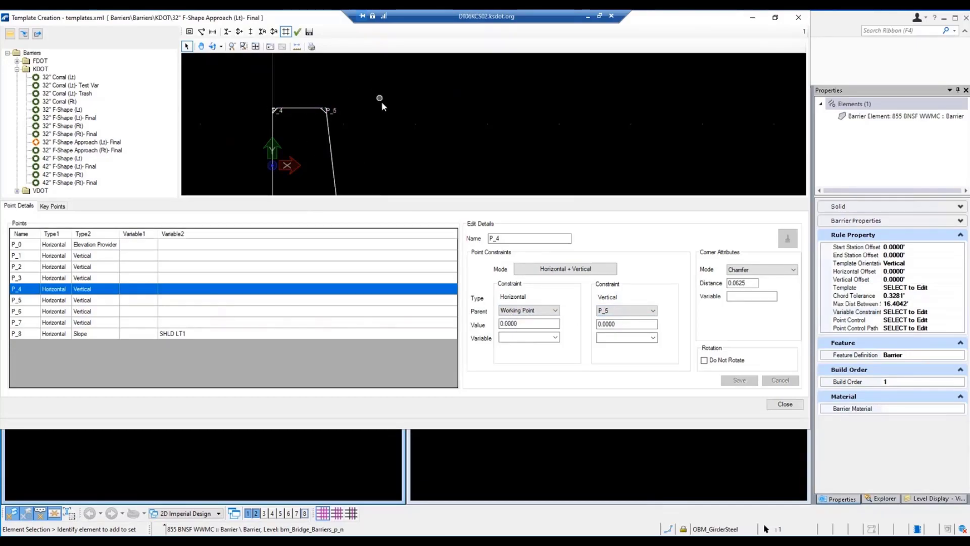
# - Review the constraints of point P_3 and examine the notch formed by P_1, P_2 and P_3 on the approach barrier's back face
pyautogui.scroll(3, 381, 102)
pyautogui.click(64, 279)
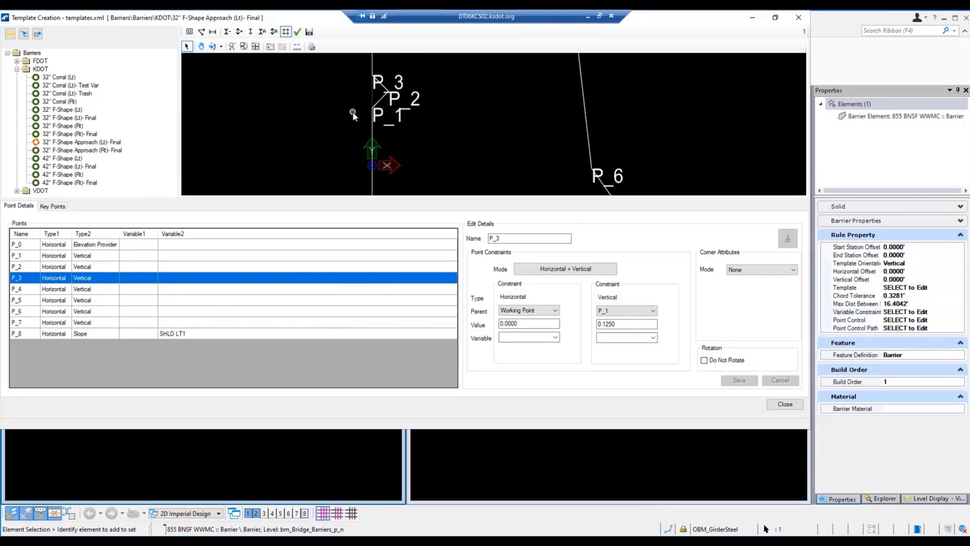
pyautogui.scroll(-5, 353, 113)
pyautogui.scroll(4, 356, 140)
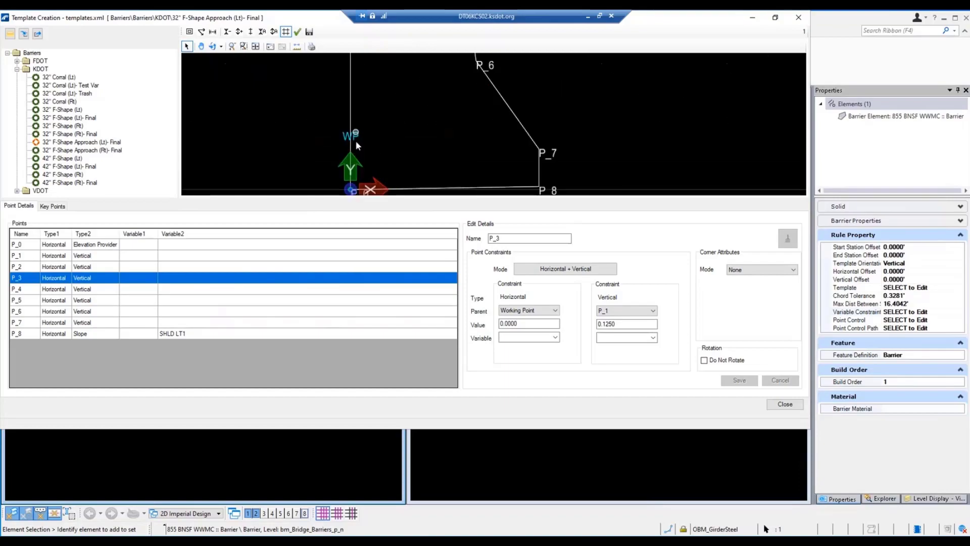
pyautogui.scroll(-3, 335, 171)
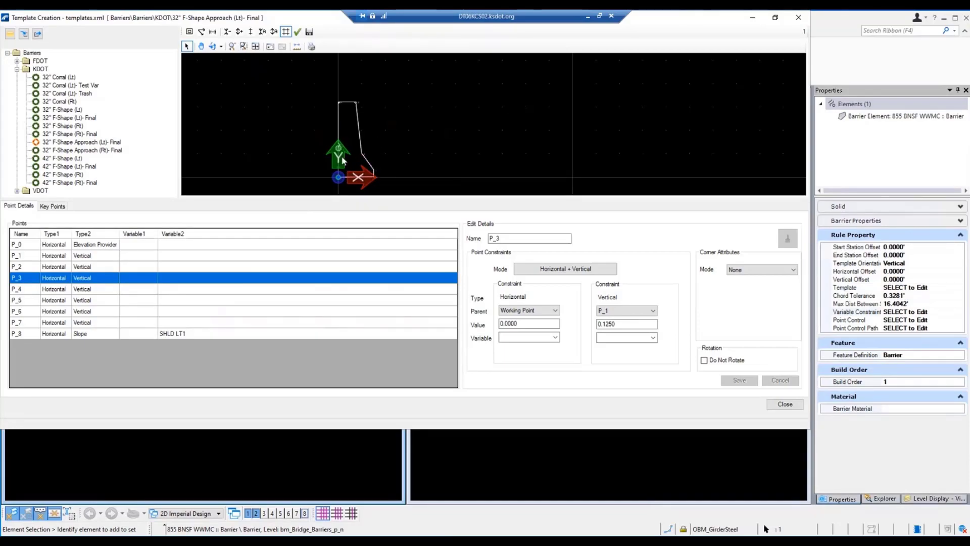
pyautogui.scroll(2, 374, 175)
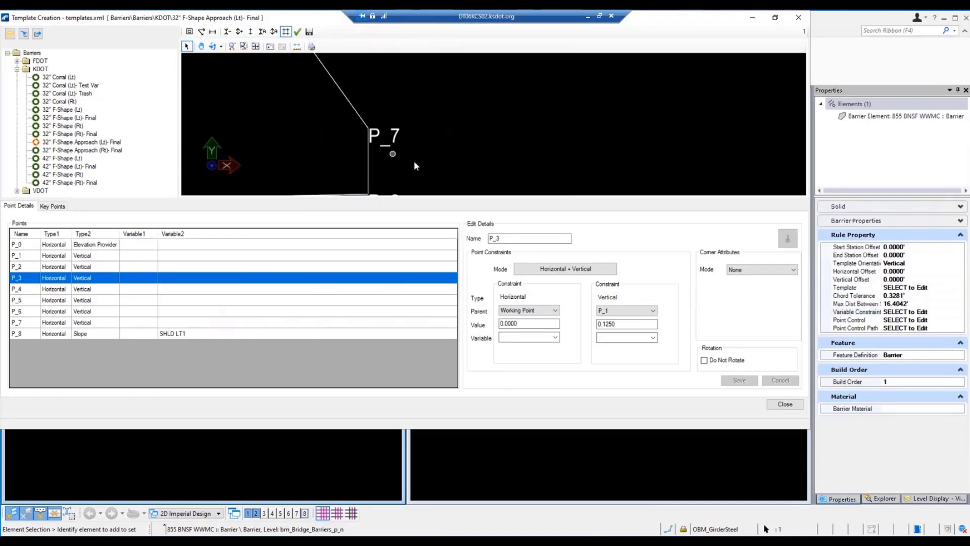
pyautogui.scroll(3, 338, 113)
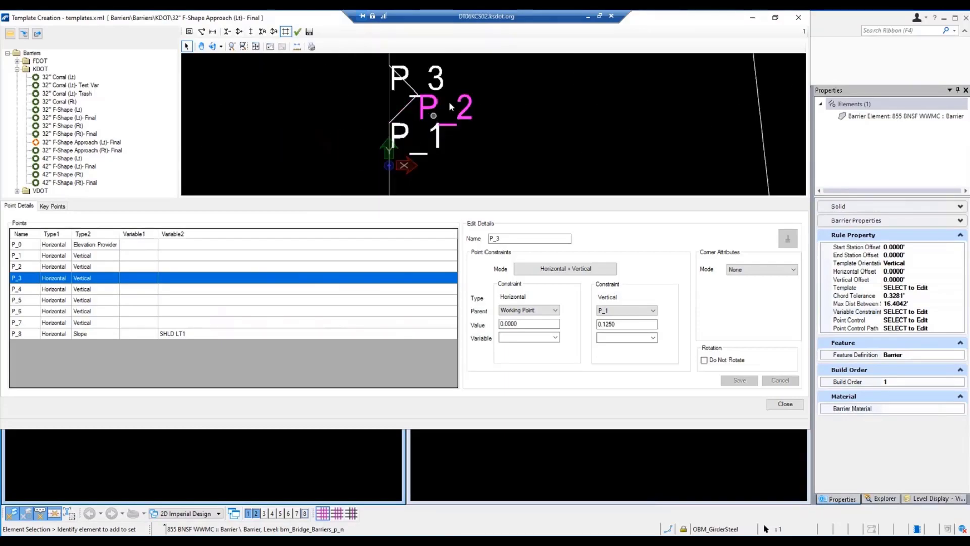
pyautogui.scroll(-4, 354, 172)
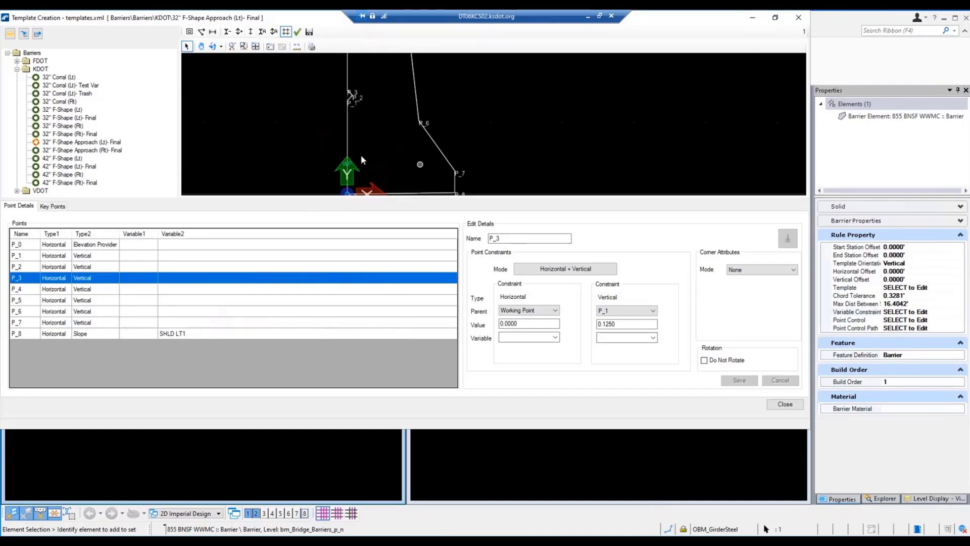
pyautogui.scroll(-3, 302, 153)
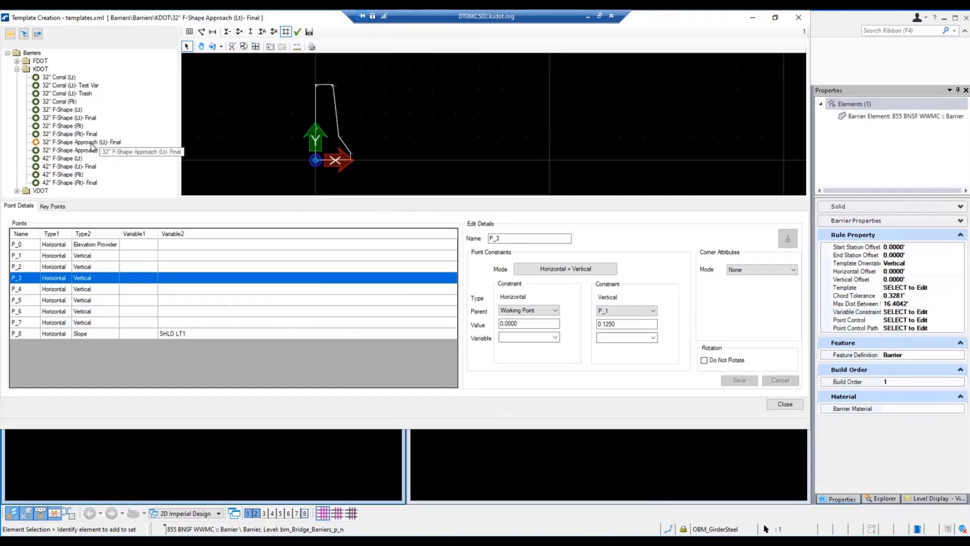
# - Open the 42" F-Shape (Lt)- Final template and examine its profile points from the base up to the top corners
pyautogui.click(61, 166)
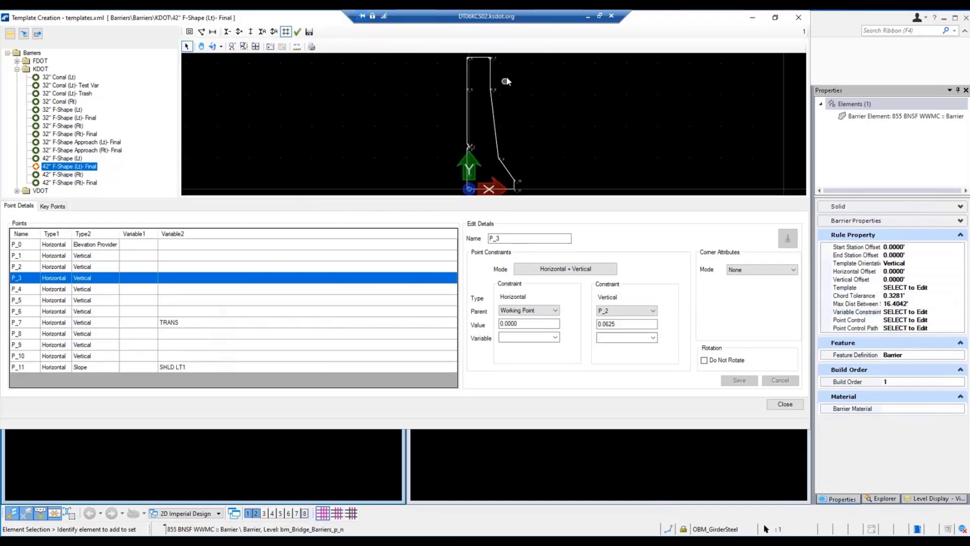
pyautogui.click(535, 108)
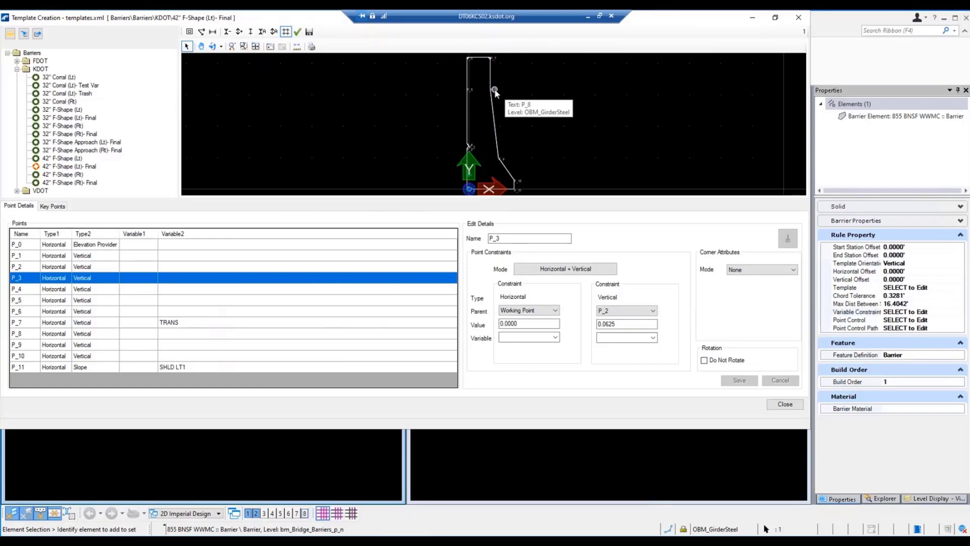
pyautogui.scroll(3, 495, 90)
pyautogui.scroll(-3, 483, 97)
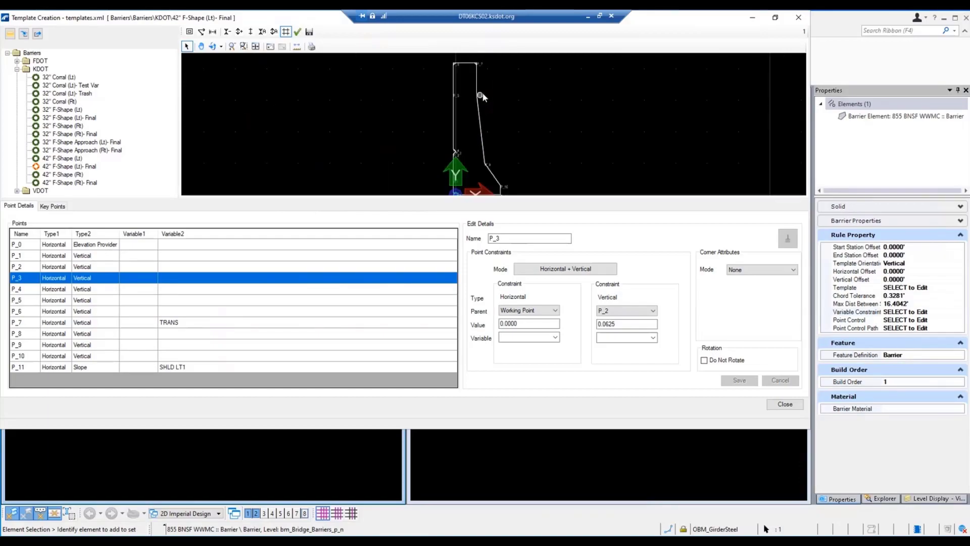
pyautogui.scroll(-2, 509, 174)
pyautogui.scroll(3, 488, 178)
pyautogui.scroll(-1, 465, 182)
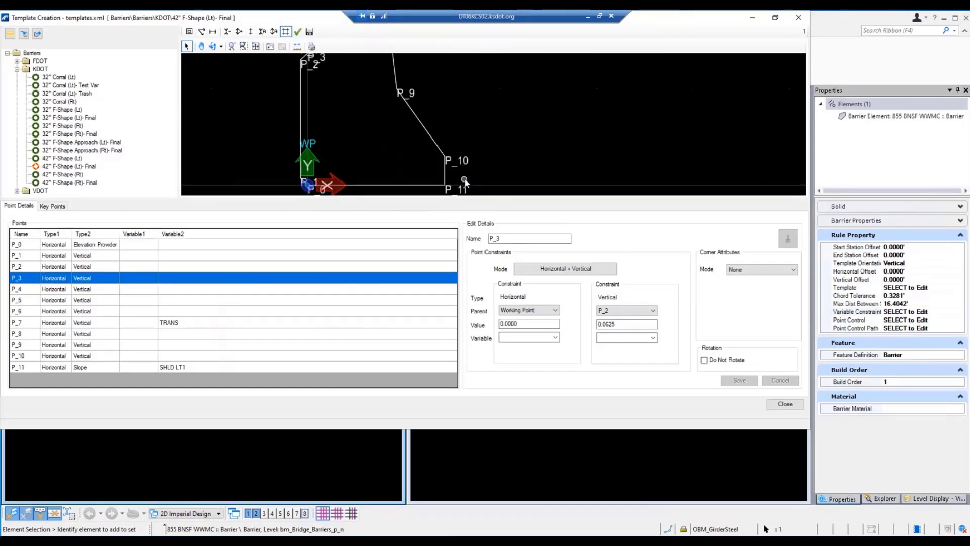
pyautogui.scroll(-3, 460, 190)
pyautogui.scroll(3, 445, 133)
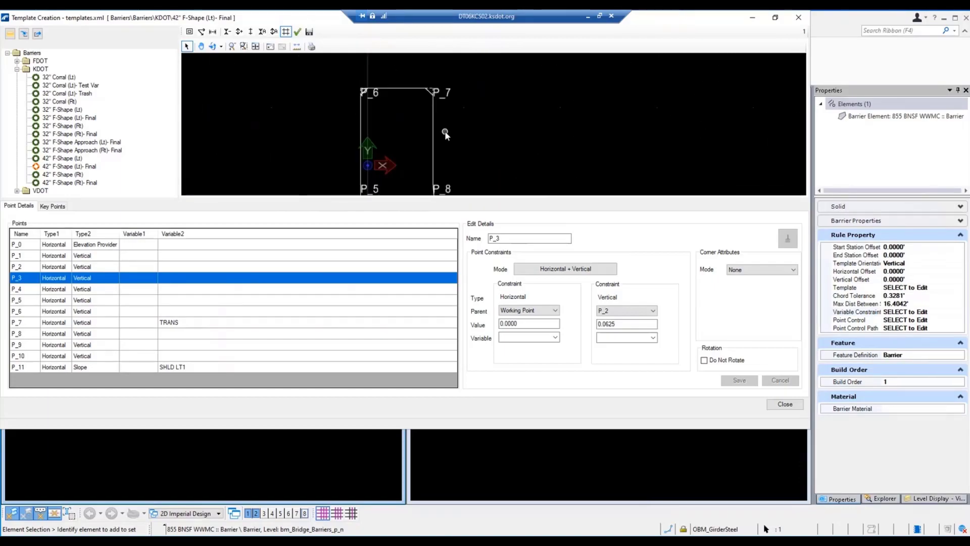
# - Review point P_7's chamfer and its vertical constraint to P_8 with the TRANS variable, and close the barrier template library
pyautogui.scroll(-1, 445, 139)
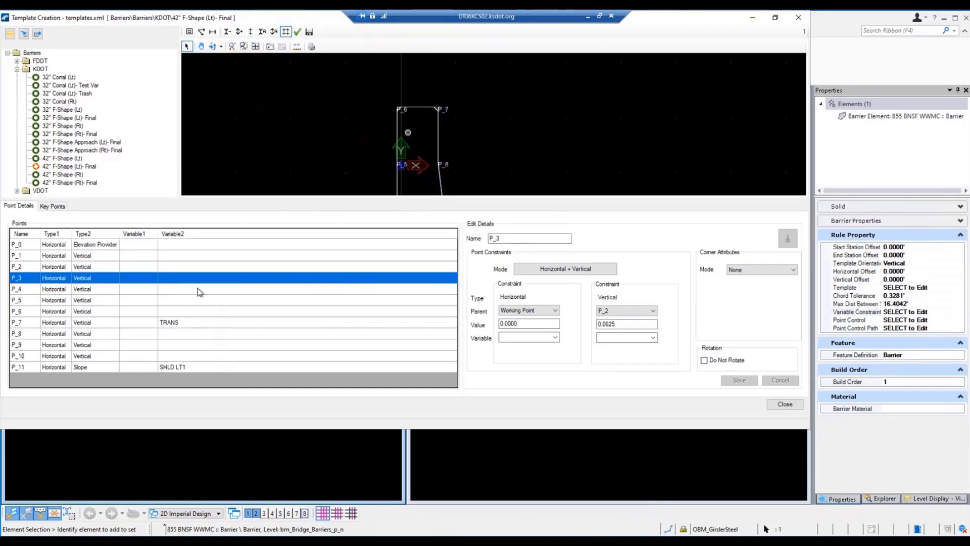
pyautogui.click(167, 323)
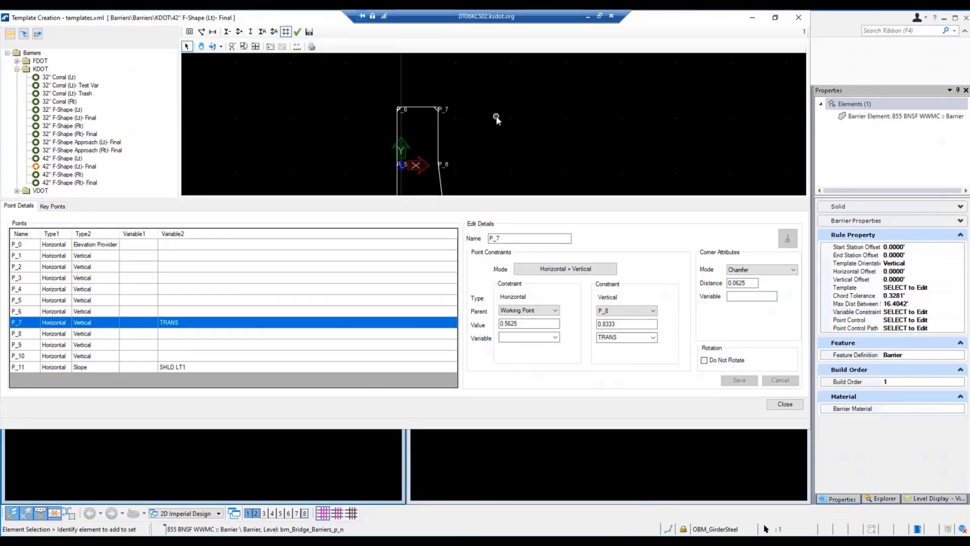
pyautogui.scroll(-4, 498, 145)
pyautogui.scroll(5, 498, 145)
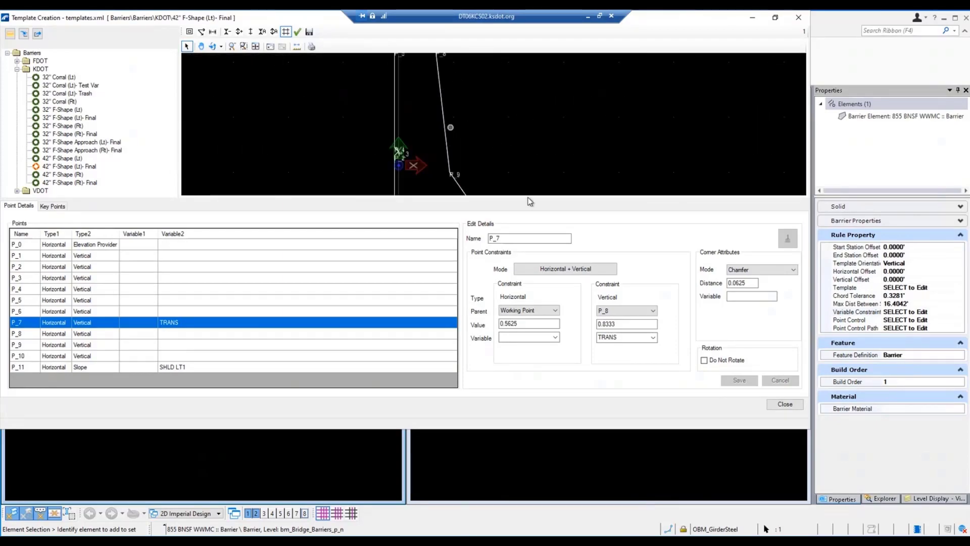
pyautogui.doubleClick(617, 324)
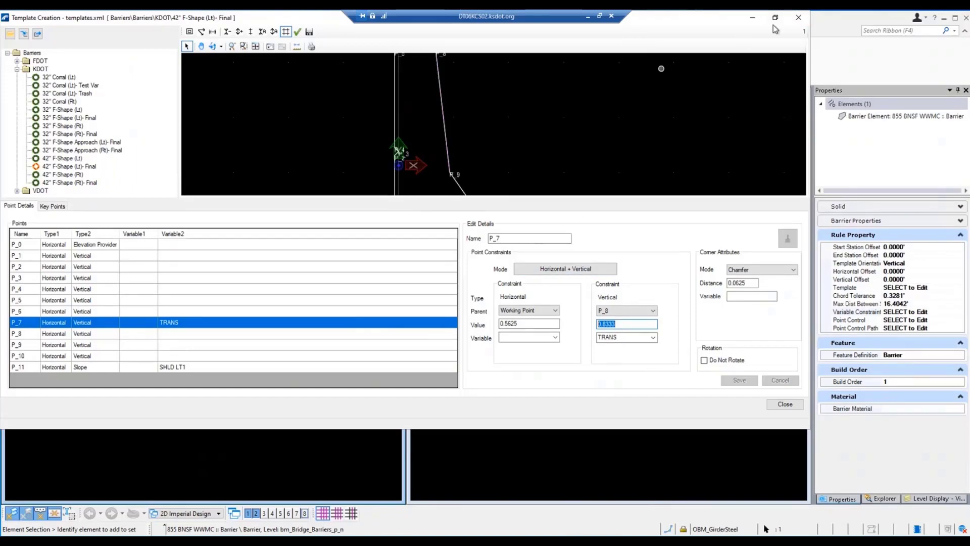
pyautogui.click(798, 18)
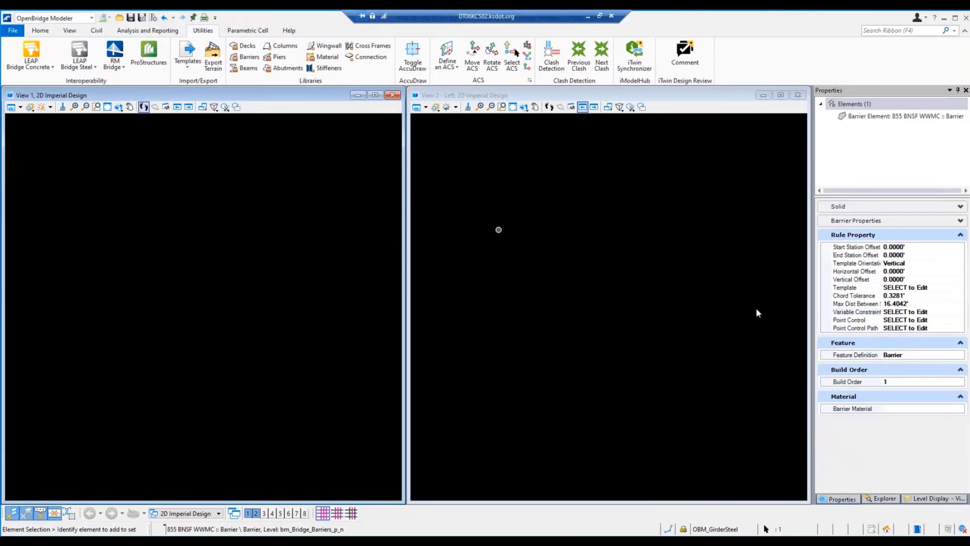
# - Open the placed barrier's variable constraints, review the TRANS variable's transition sections along the stations, and cancel without changes
pyautogui.click(888, 313)
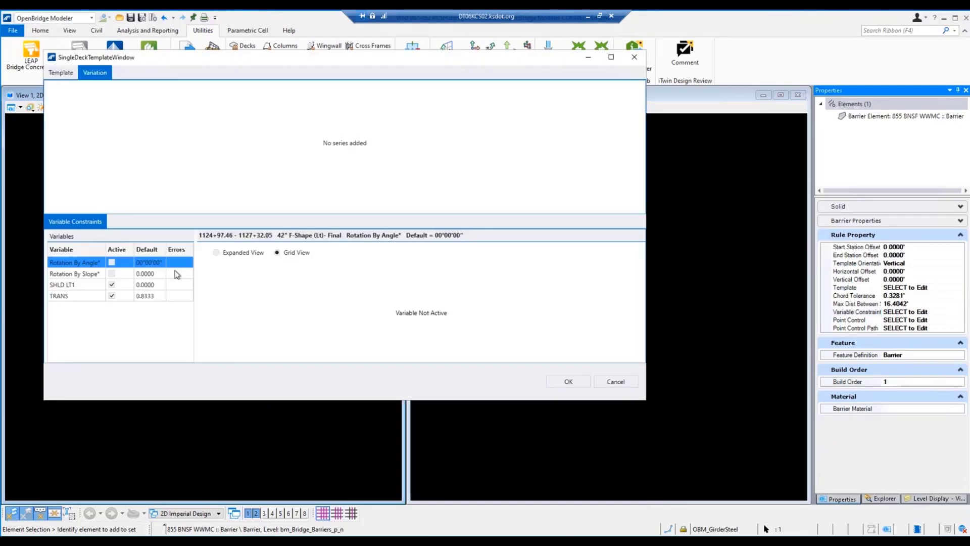
pyautogui.click(91, 297)
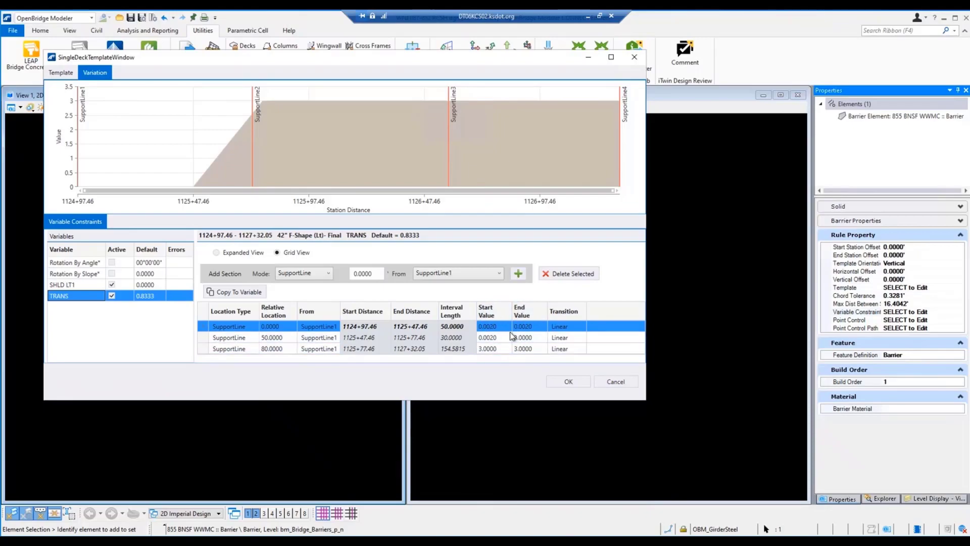
pyautogui.moveTo(240, 174)
pyautogui.click(611, 382)
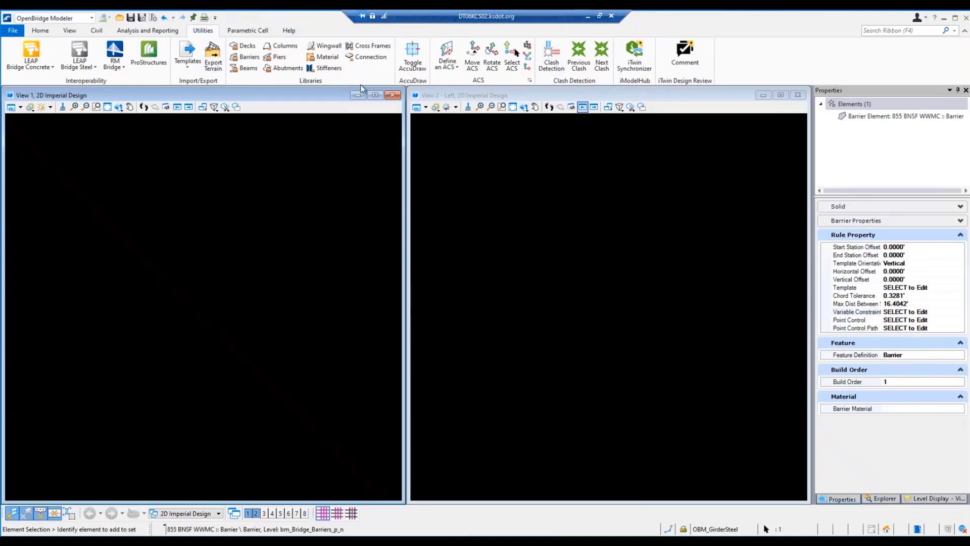
# - Open the beam template library and preview the KDOT standard sections K2 + 1, K3 and K3 + 2
pyautogui.click(247, 47)
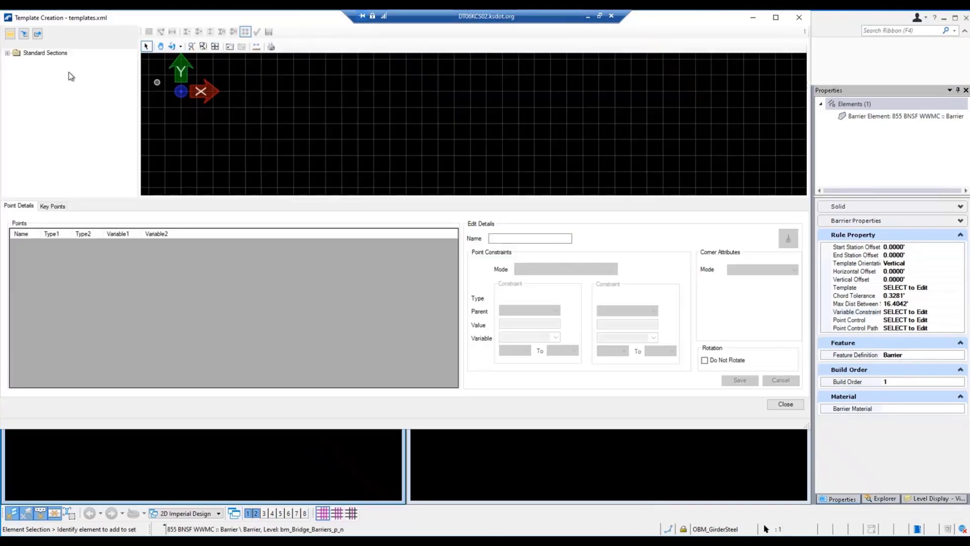
pyautogui.click(7, 53)
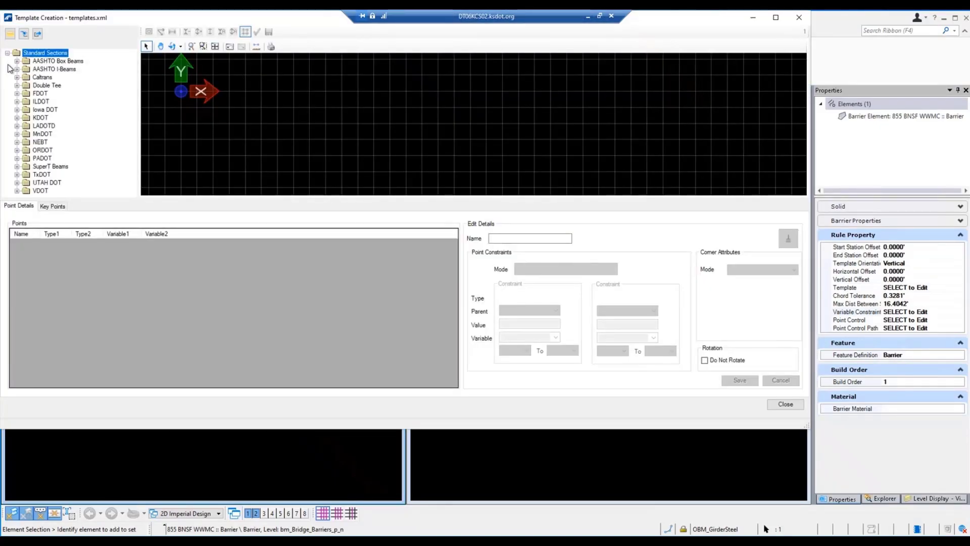
pyautogui.click(17, 117)
pyautogui.click(48, 69)
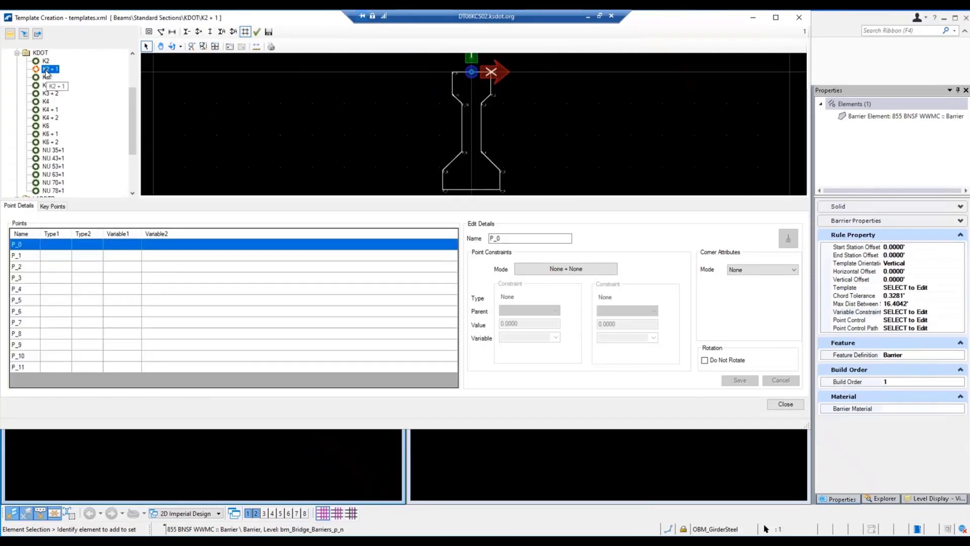
pyautogui.click(45, 78)
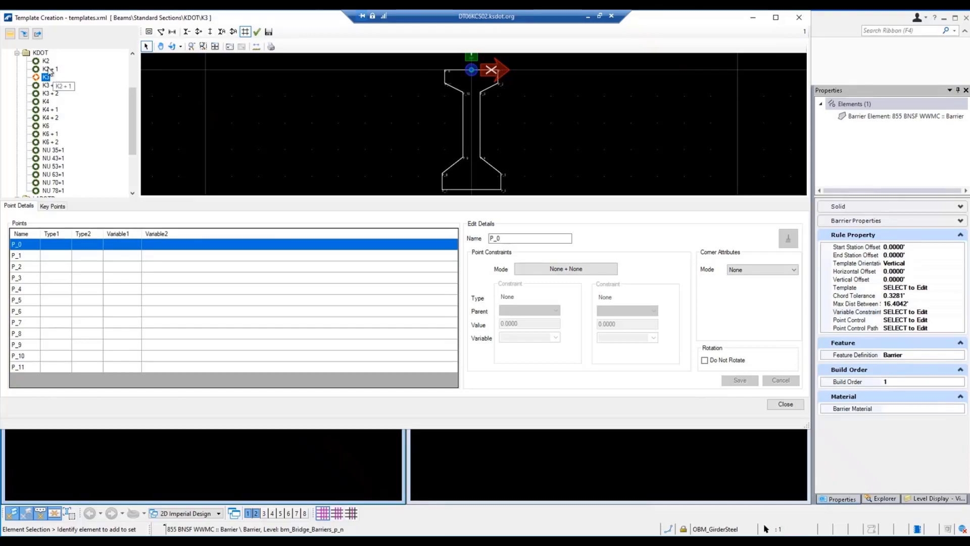
pyautogui.click(49, 93)
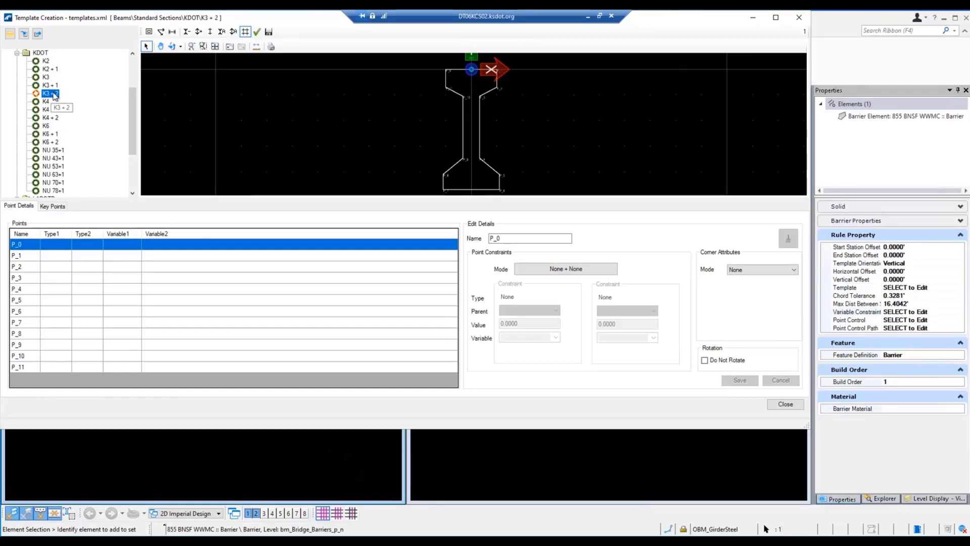
# - Return to the KDOT K3 beam section and examine the points of its top flange
pyautogui.click(47, 78)
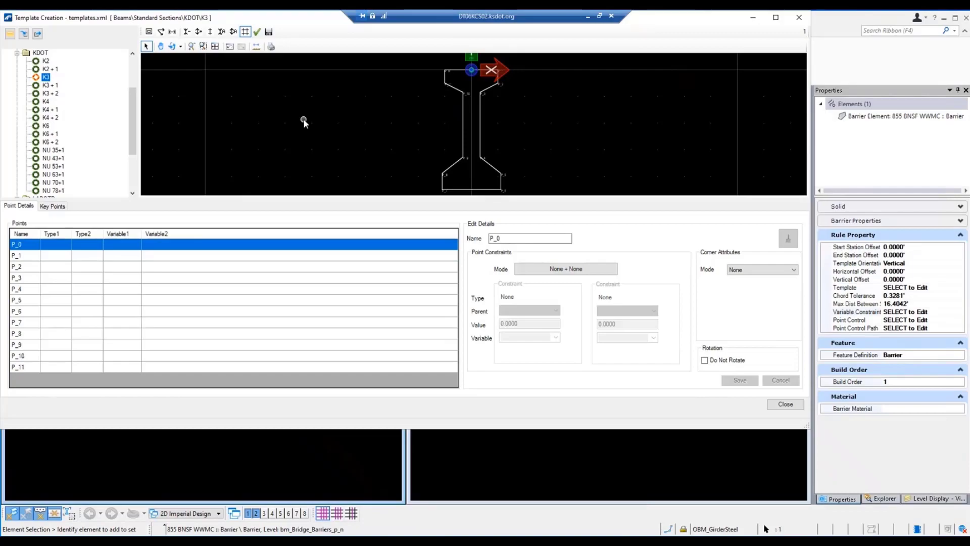
pyautogui.scroll(5, 491, 67)
pyautogui.scroll(1, 505, 74)
pyautogui.scroll(-1, 504, 74)
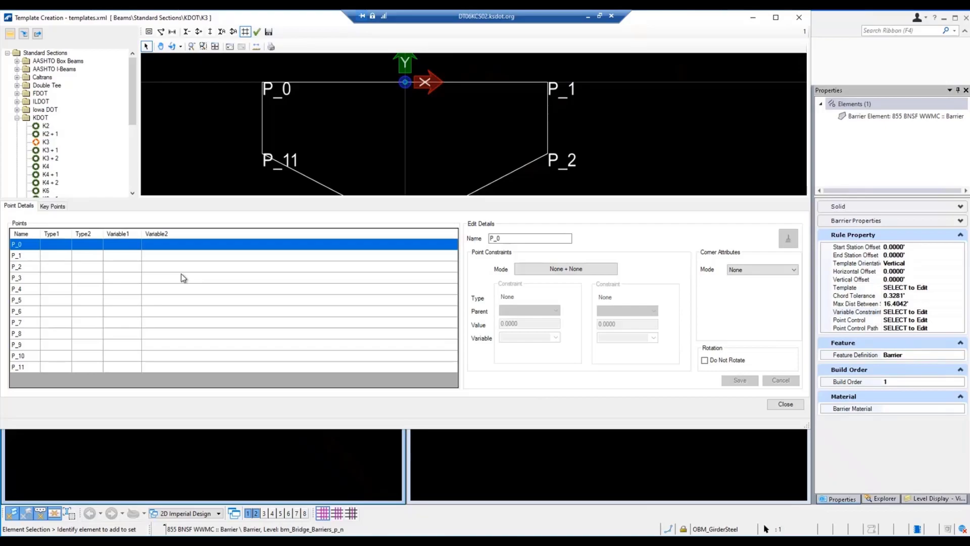
# - Preview the KDOT beam sections K2 + 1 and K4 + 1 and the NU series from NU 35+1 through NU 78+1
pyautogui.click(51, 134)
pyautogui.click(50, 174)
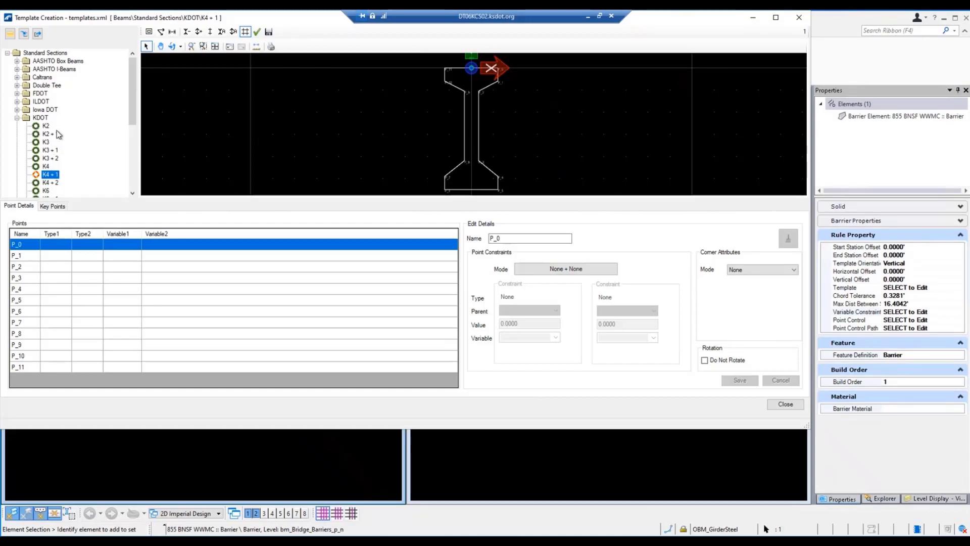
pyautogui.scroll(-3, 57, 132)
pyautogui.click(58, 143)
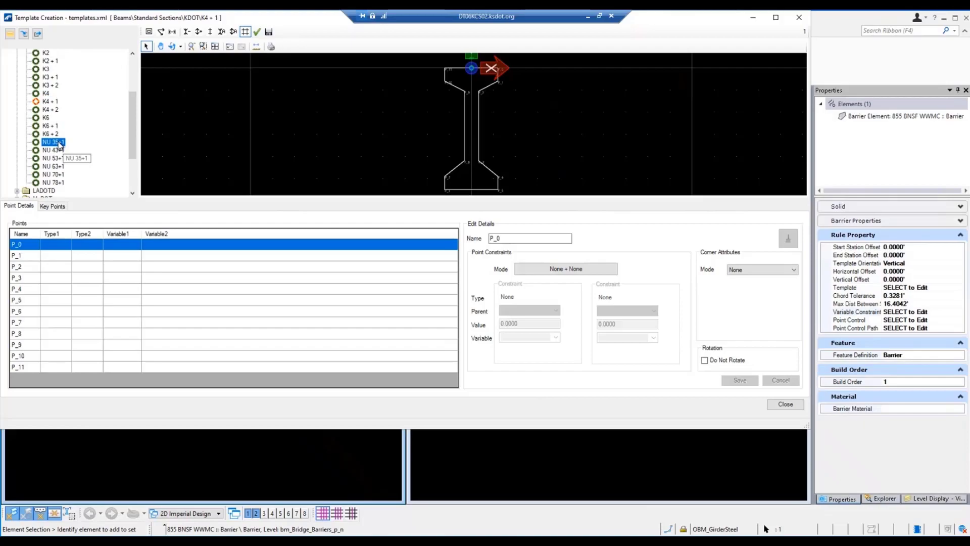
pyautogui.click(54, 151)
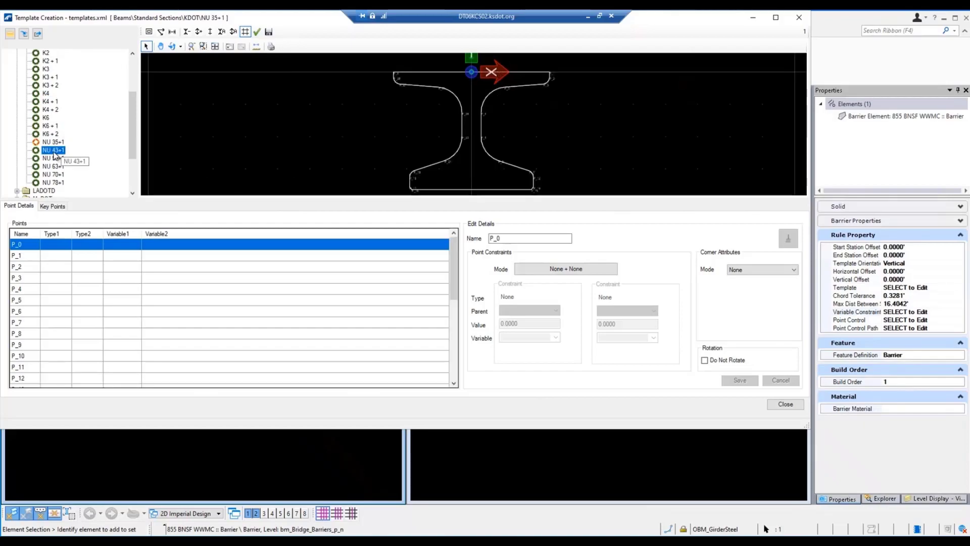
pyautogui.click(55, 159)
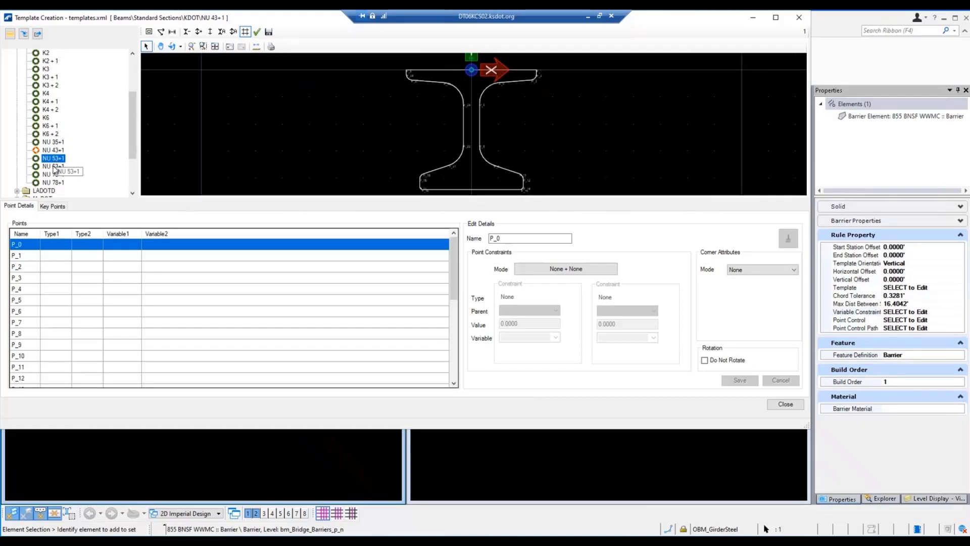
pyautogui.click(53, 167)
pyautogui.click(51, 174)
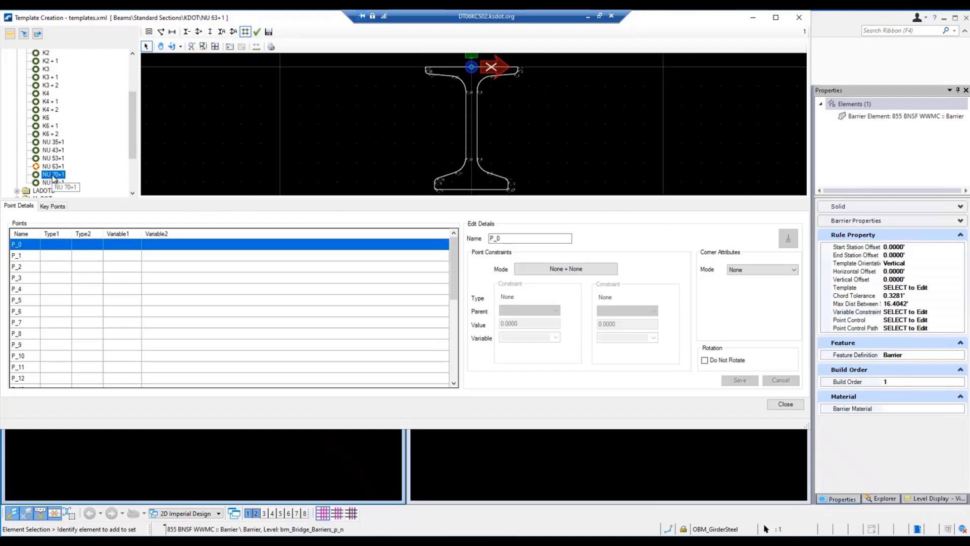
pyautogui.click(54, 183)
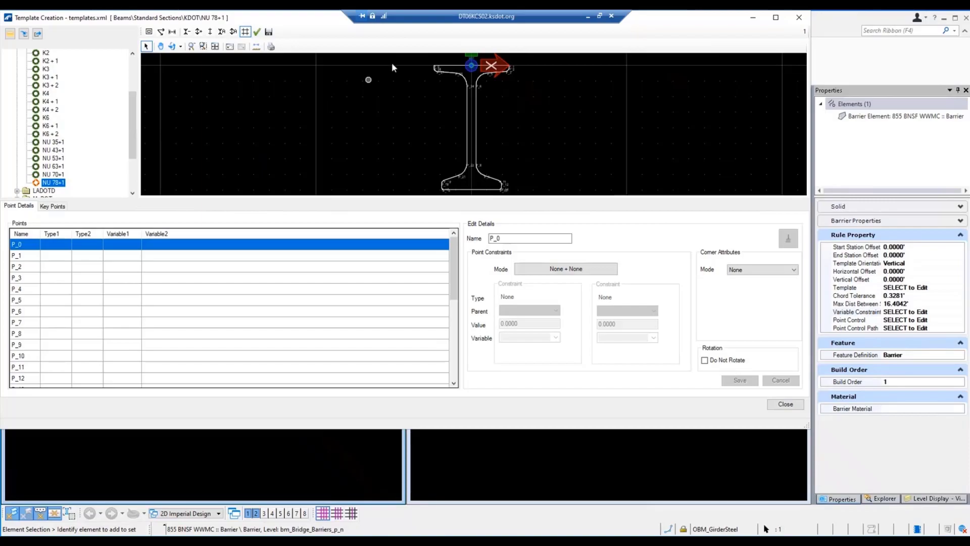
# - Examine the curved top flange points of the NU 78+1 beam section and close the beam template library
pyautogui.scroll(3, 447, 90)
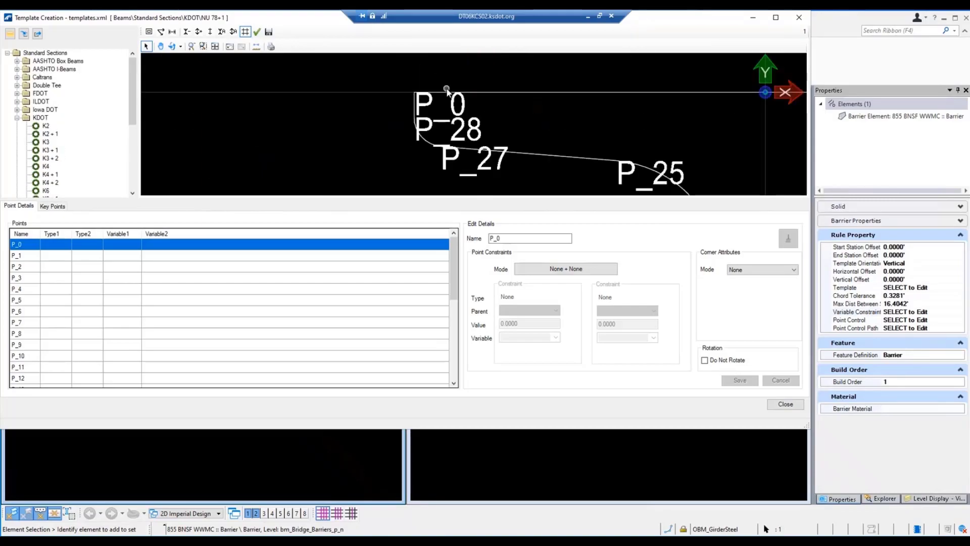
pyautogui.scroll(-3, 446, 90)
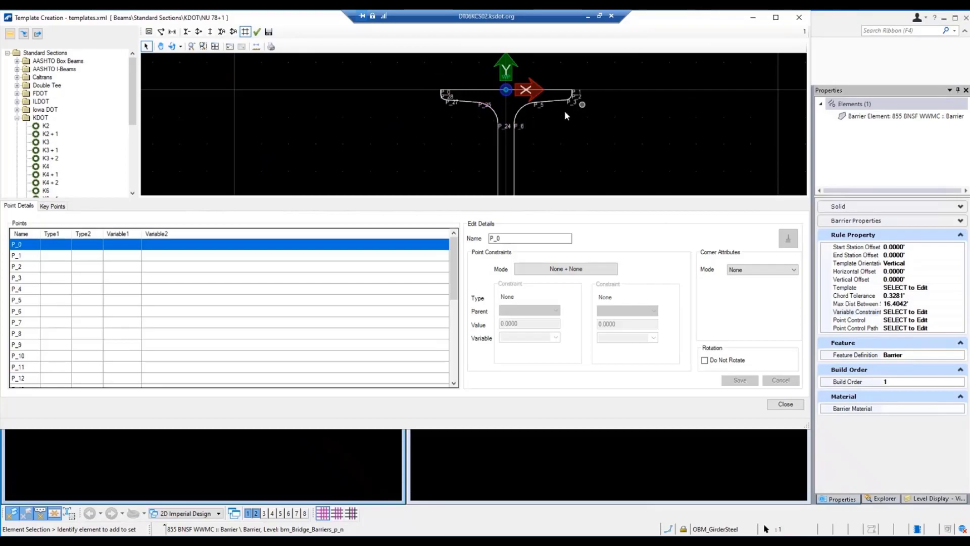
pyautogui.click(786, 403)
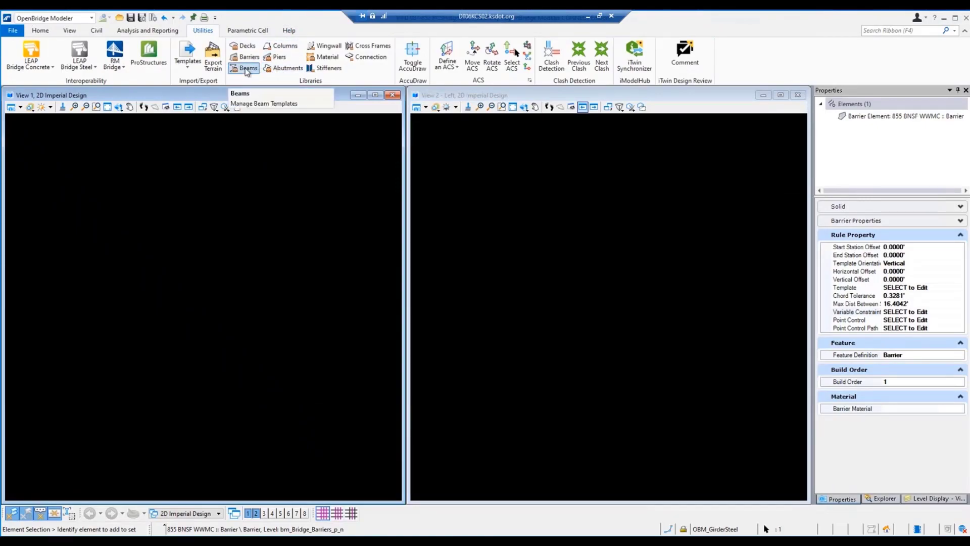
# - Open the pier template library and preview the KDOT multi-column templates _WNJ Generic Hammerhead (36), (50) and (60)
pyautogui.click(277, 59)
pyautogui.click(16, 178)
pyautogui.click(25, 191)
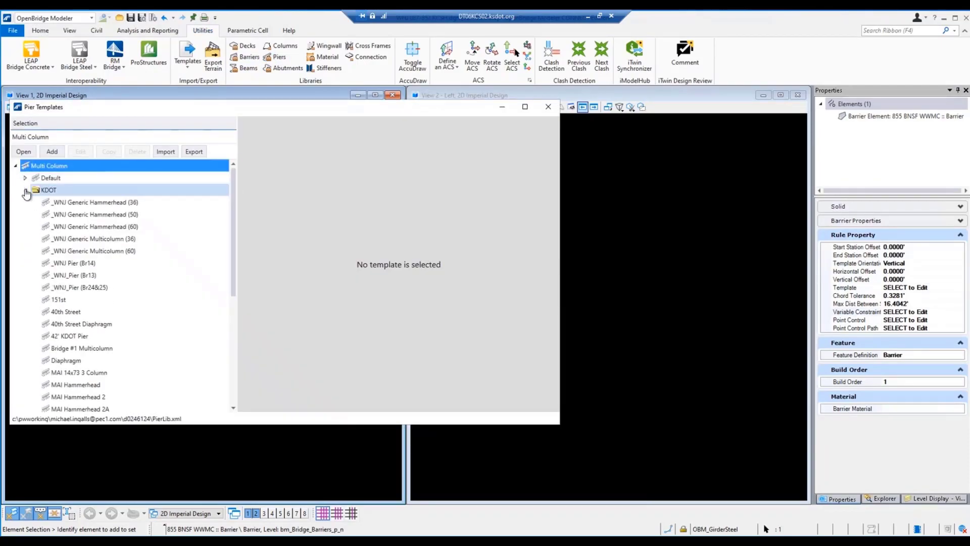
pyautogui.click(71, 202)
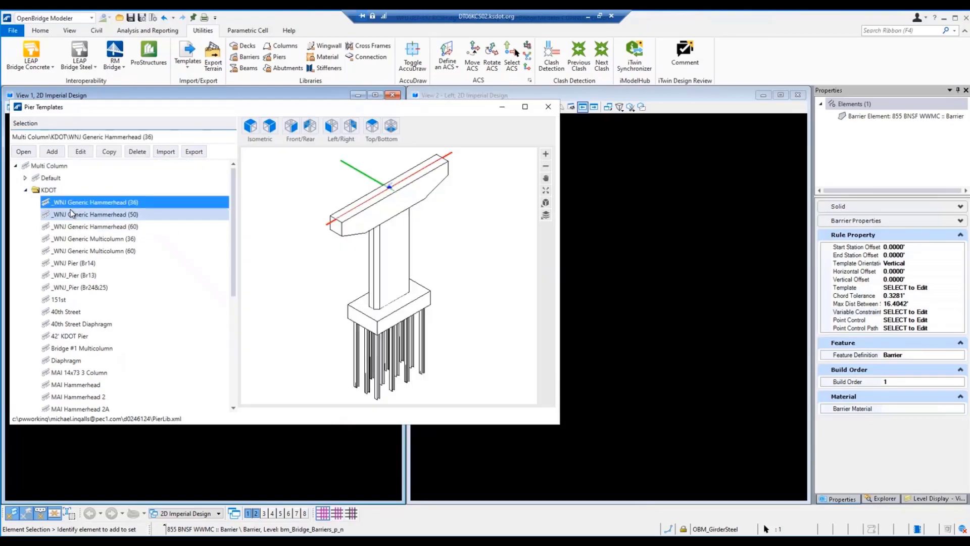
pyautogui.click(72, 214)
pyautogui.click(74, 227)
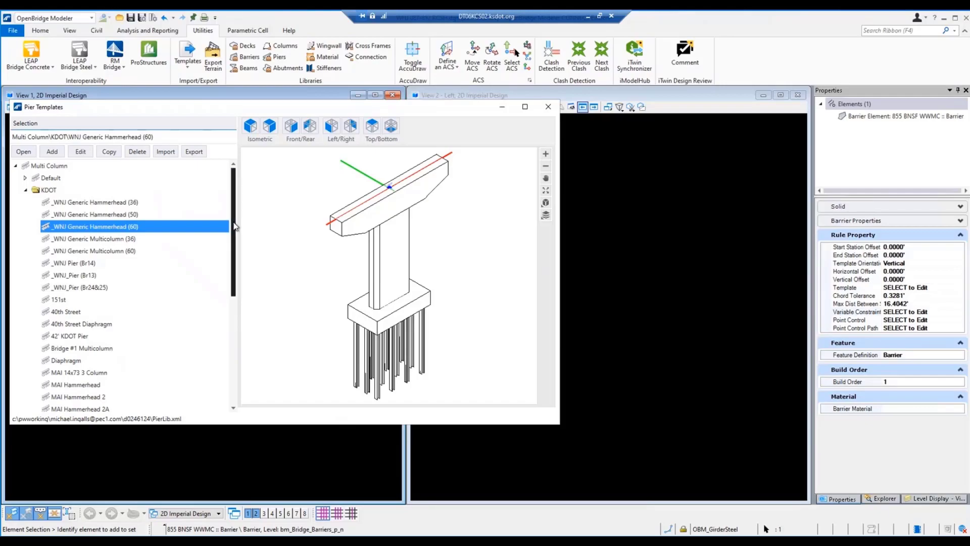
# - Preview the MAI Multi Hammer 3 and _WNJ Generic Multicolumn (36) pier templates, and close the pier template library
pyautogui.moveTo(234, 236); pyautogui.dragTo(223, 357)
pyautogui.click(83, 236)
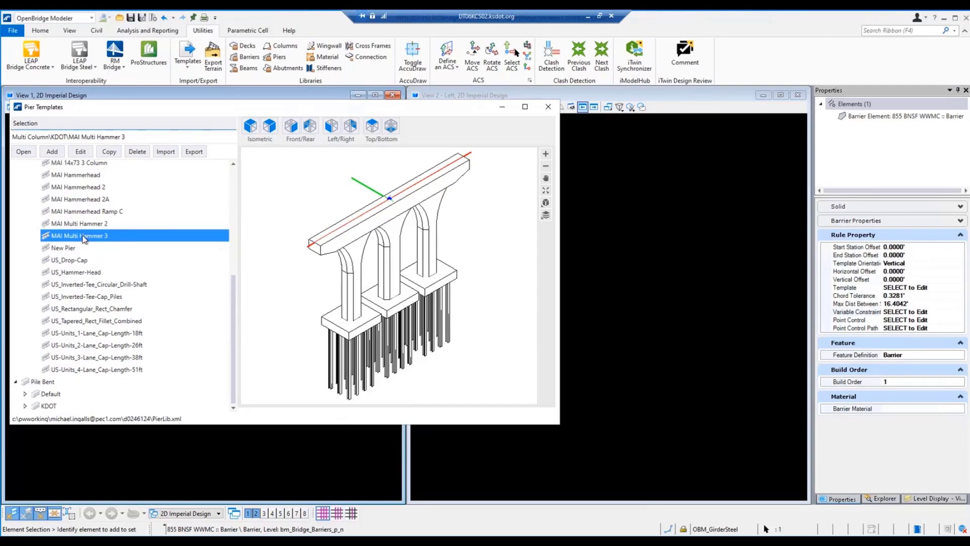
pyautogui.scroll(4, 85, 237)
pyautogui.click(91, 175)
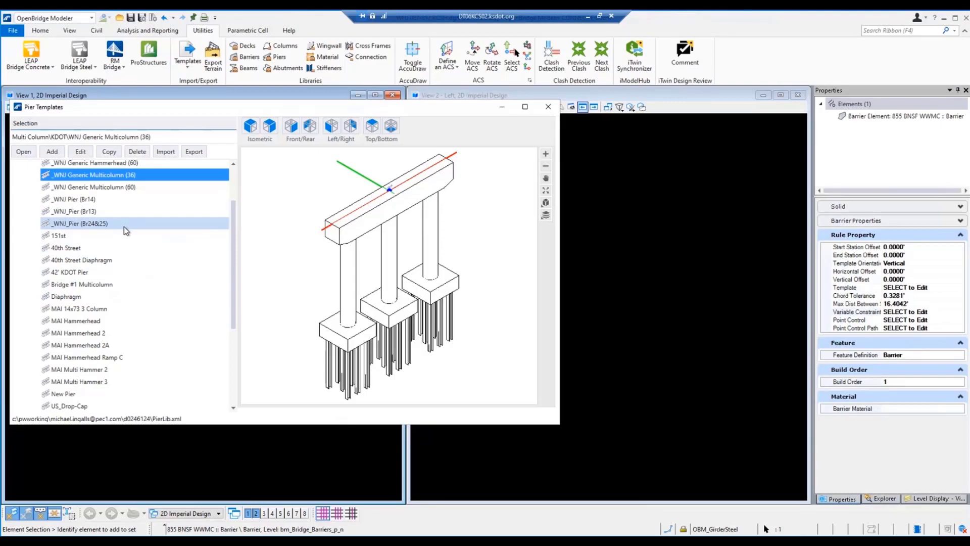
pyautogui.click(547, 108)
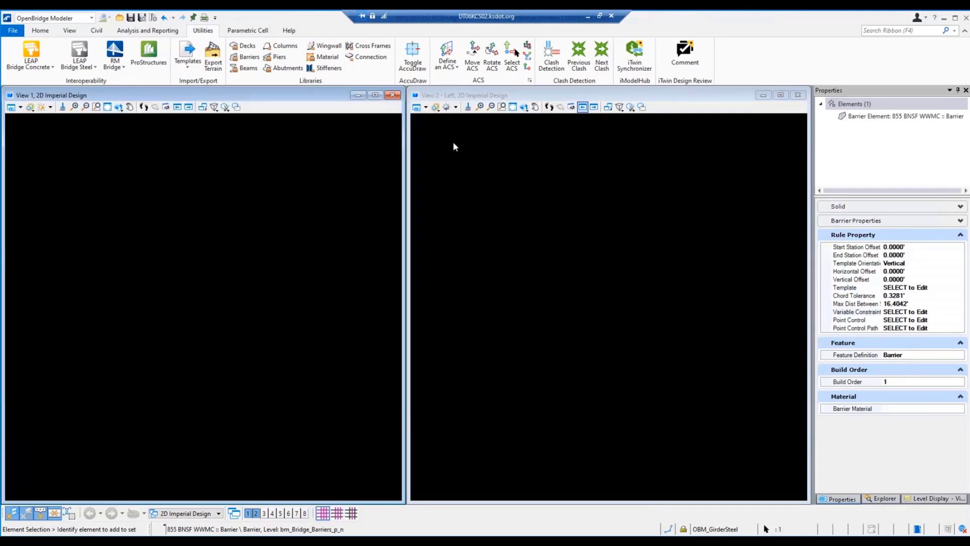